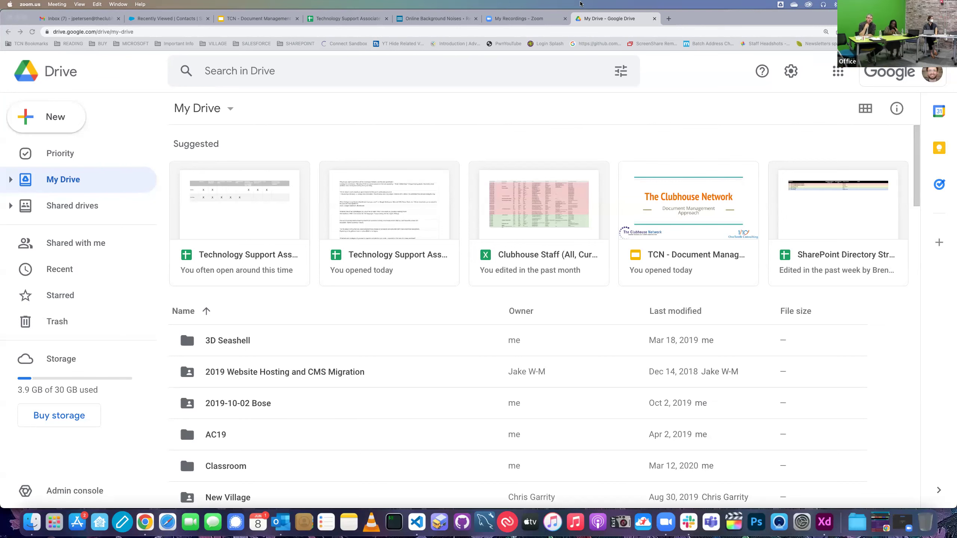
- Bring the Chrome window showing the My Drive tab to the front
click(133, 80)
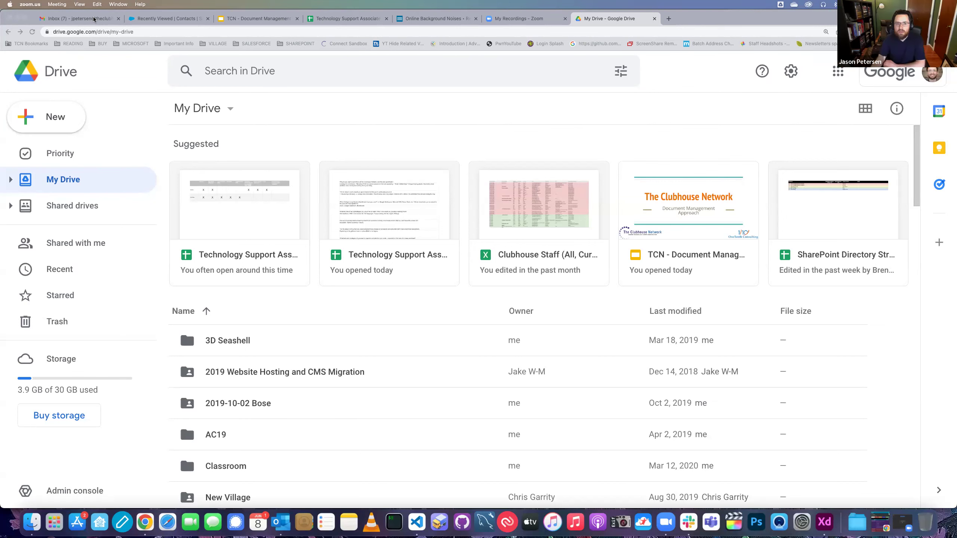
- Check the signed-in Google accounts from the Gmail inbox, then start a new browser tab
click(93, 19)
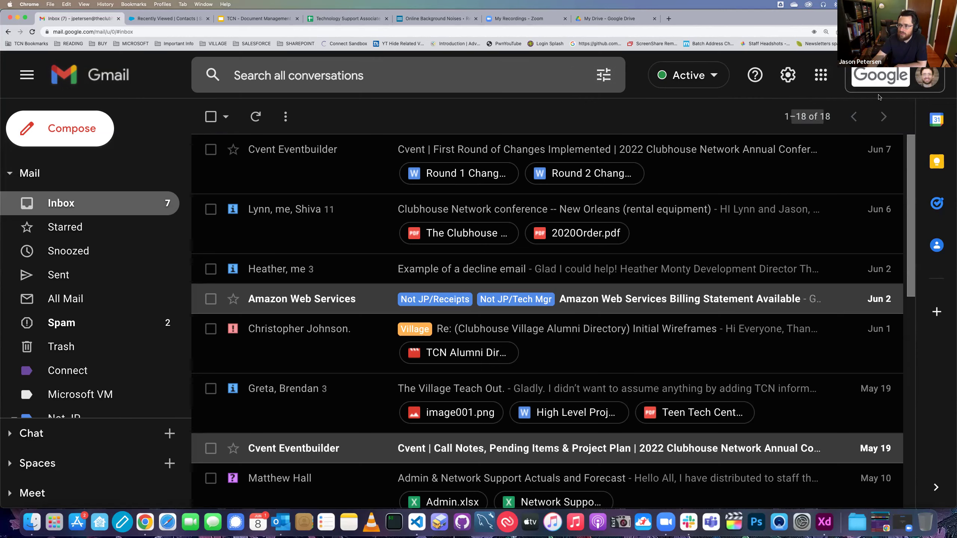
click(930, 78)
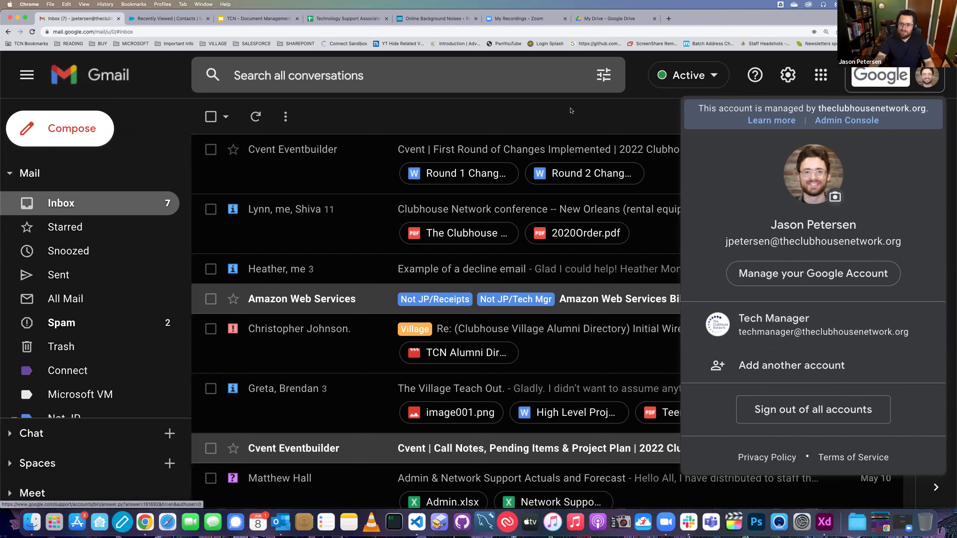
click(553, 108)
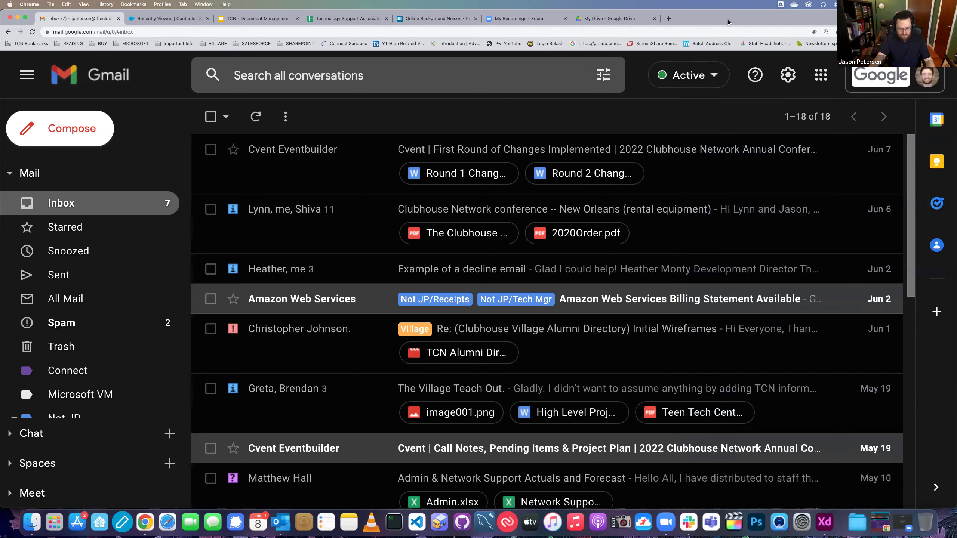
key(super+t)
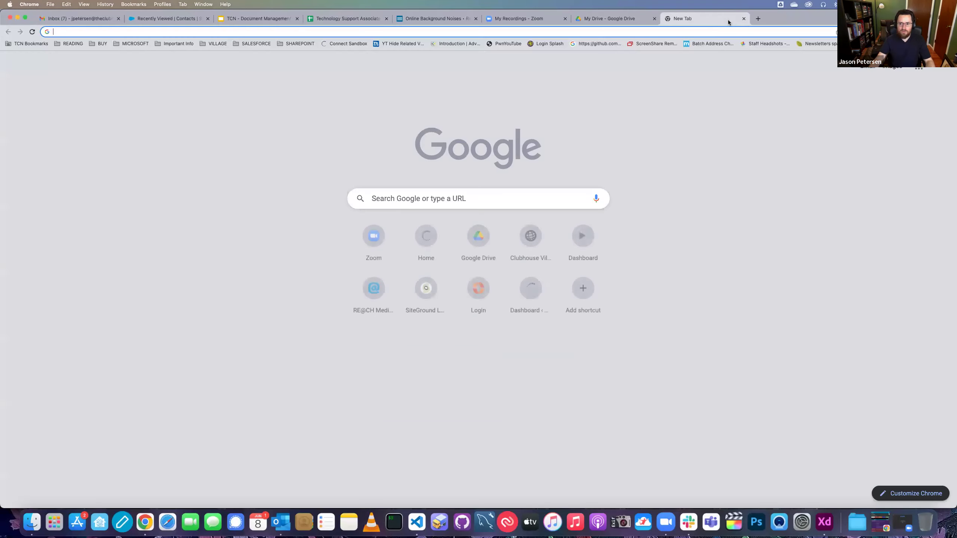
- Load drive.google.com in the new tab and show the two signed-in accounts
text(driv)
key(Return)
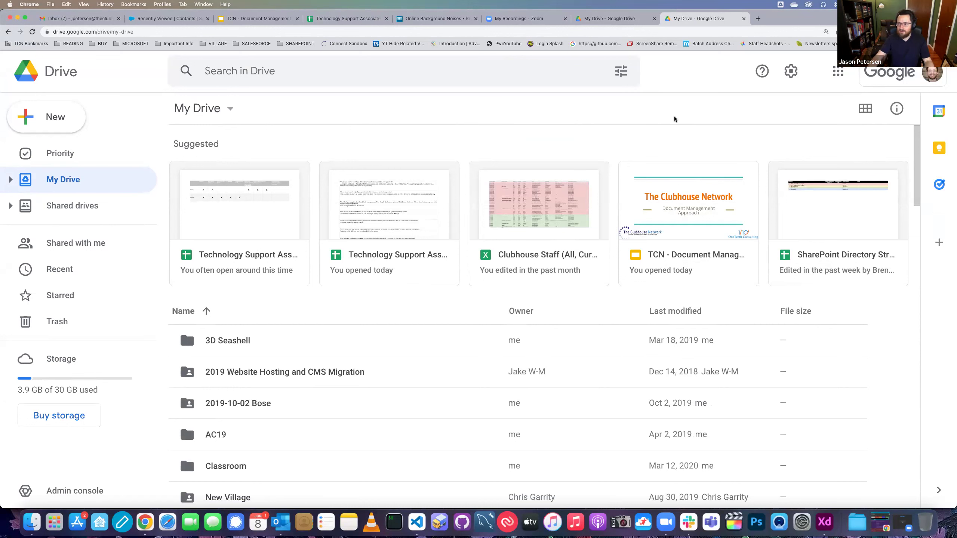
click(934, 75)
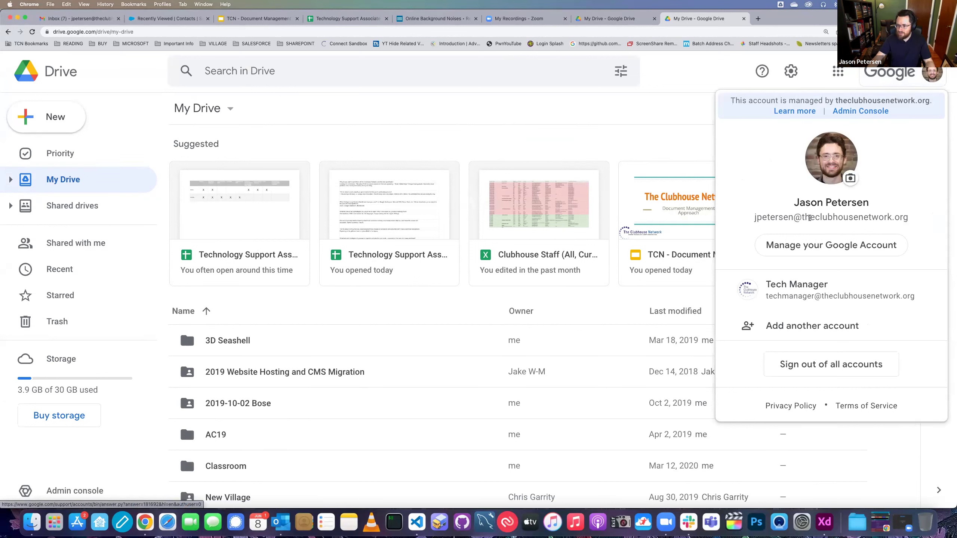
- Open the second account's empty Drive (0 bytes of 30 GB) in its own tab and compare both Drives
click(786, 289)
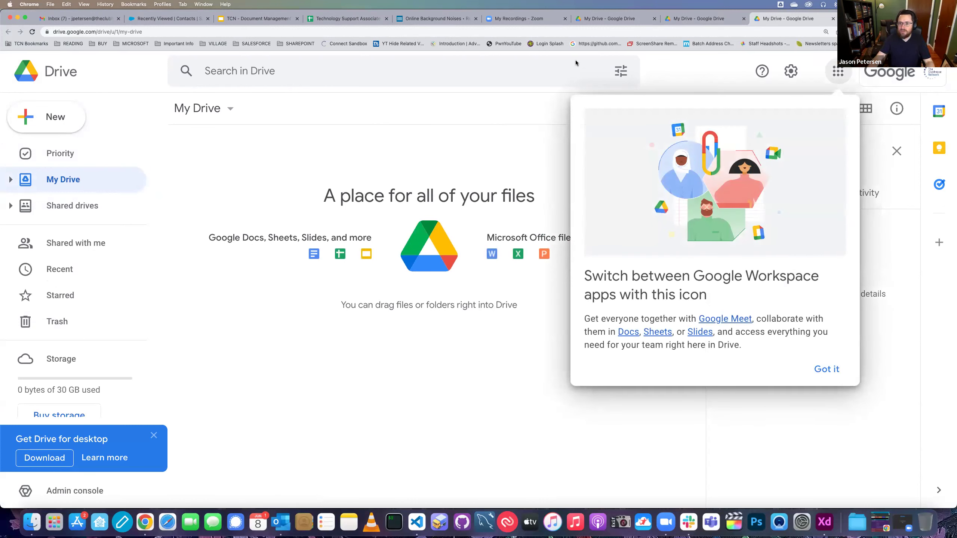
click(827, 369)
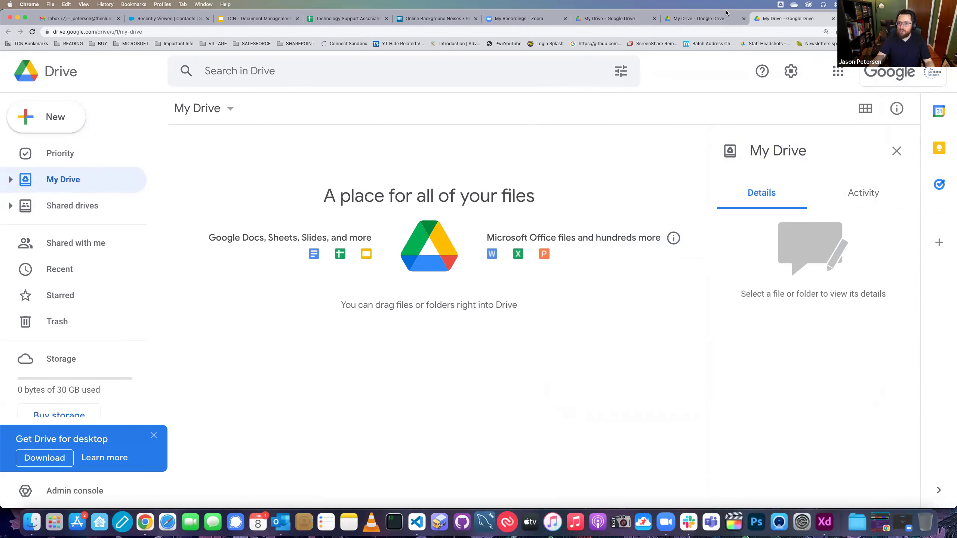
click(715, 21)
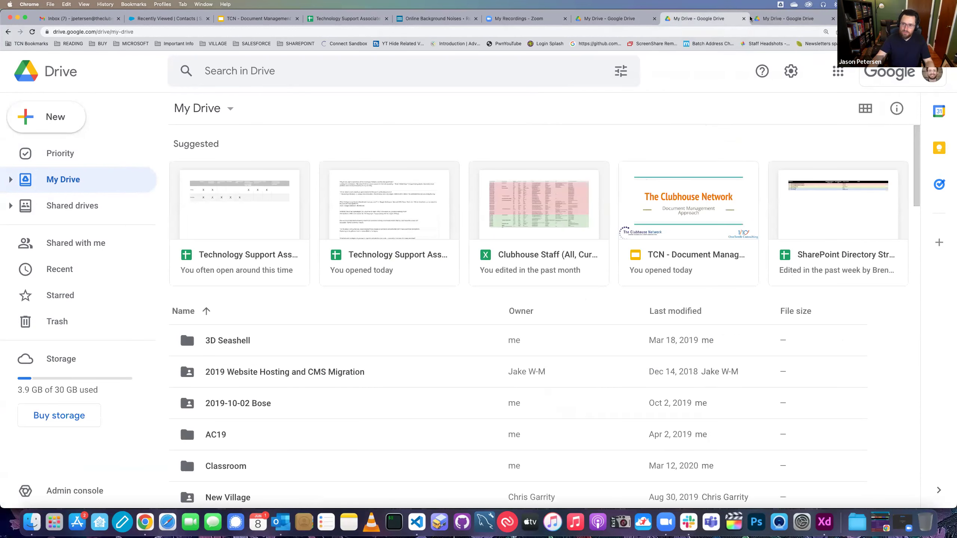
click(789, 16)
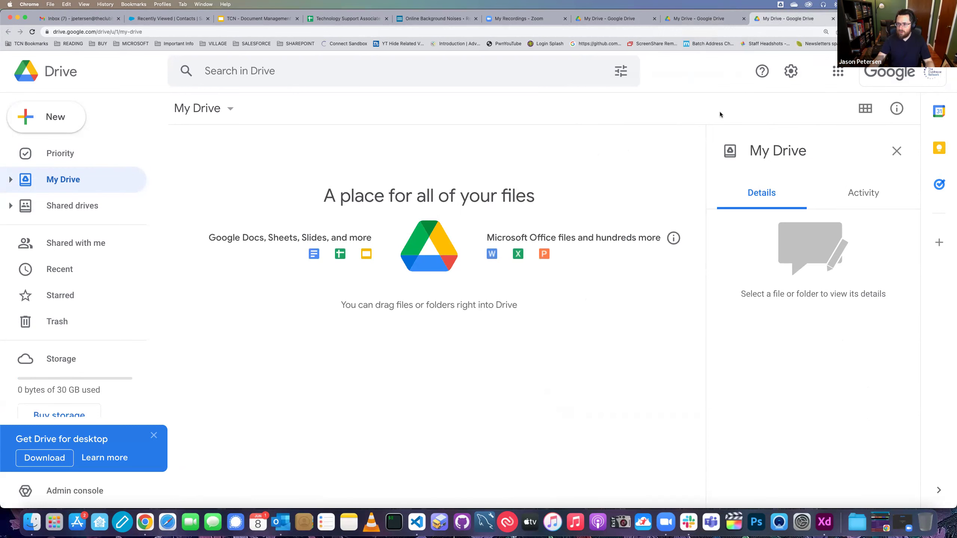
click(833, 19)
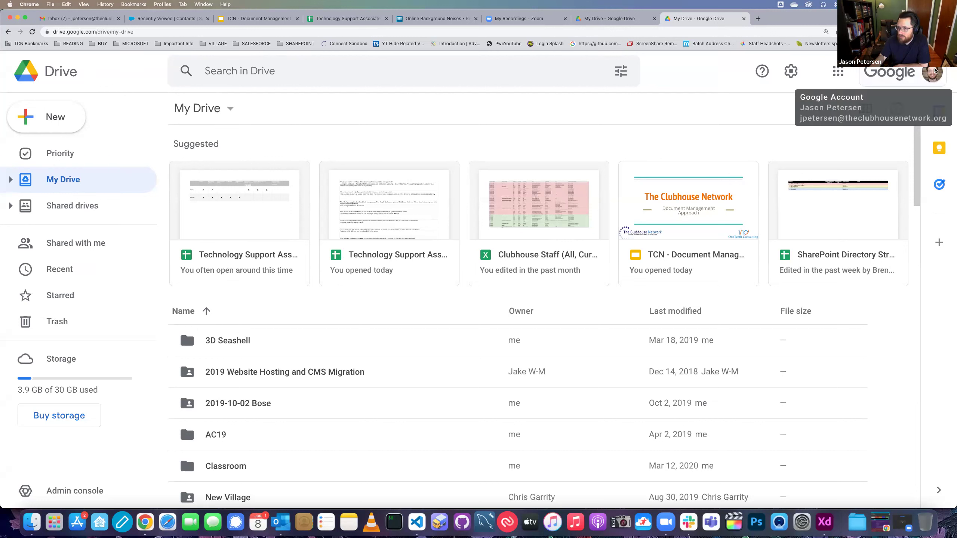
click(936, 32)
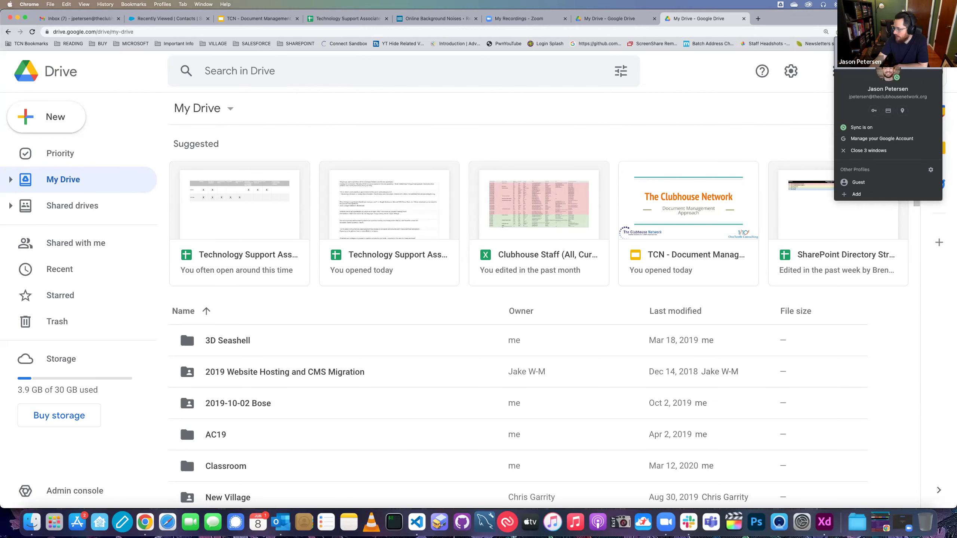
- Open Chrome's "Who's using Chrome?" profile picker from the Other Profiles gear
click(931, 170)
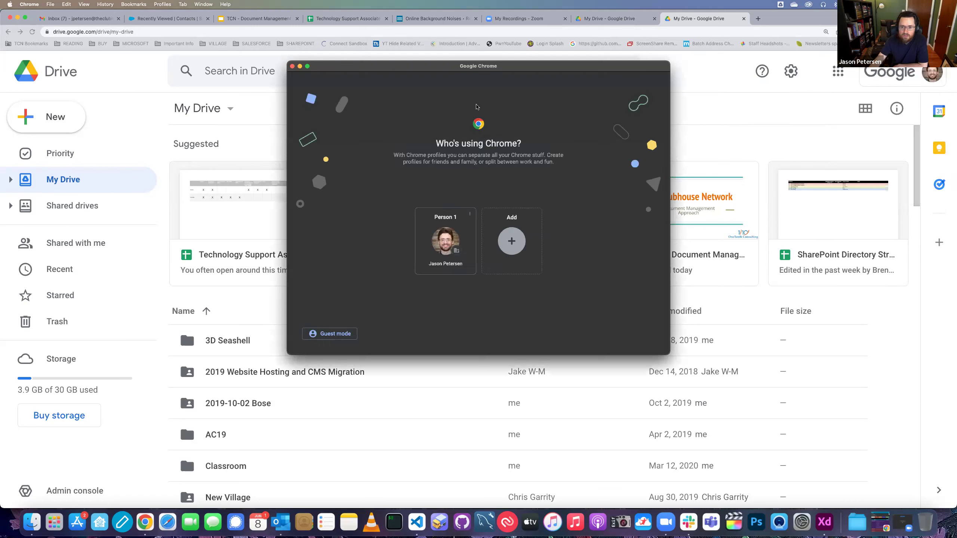
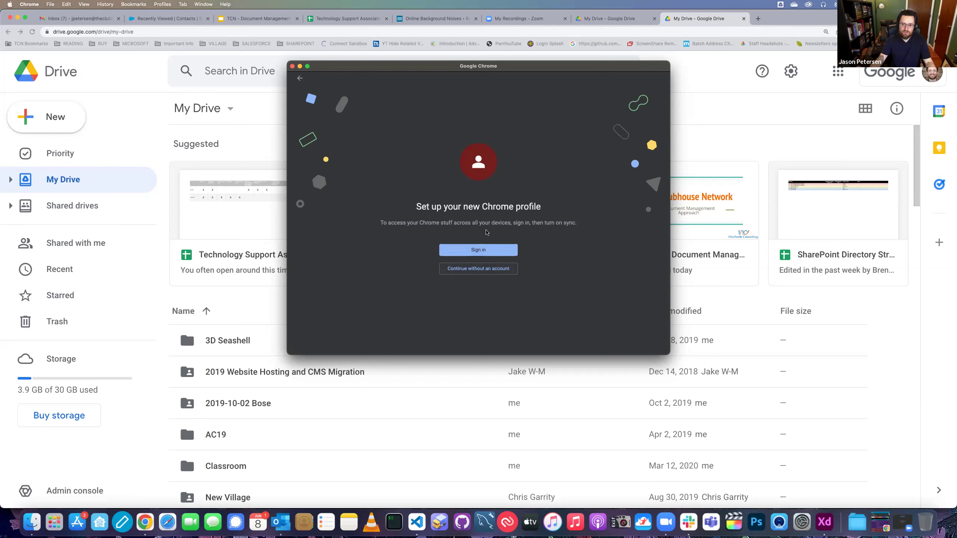
- Sign the new profile in to the Google account using its e-mail and password
click(481, 252)
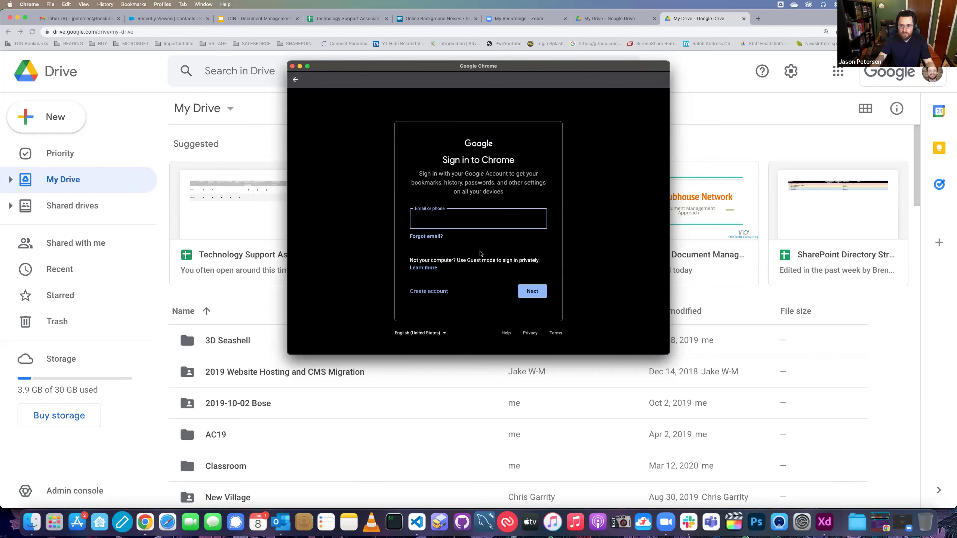
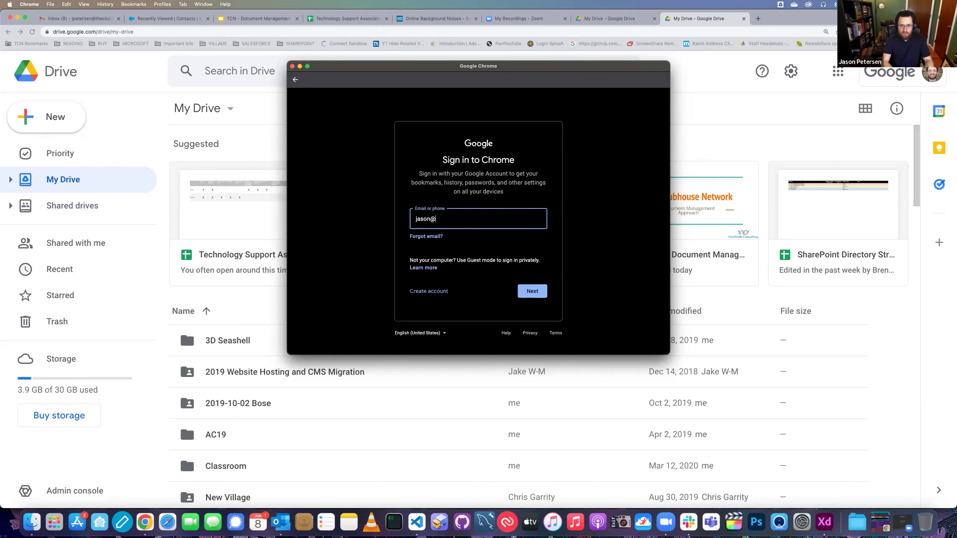
key(Return)
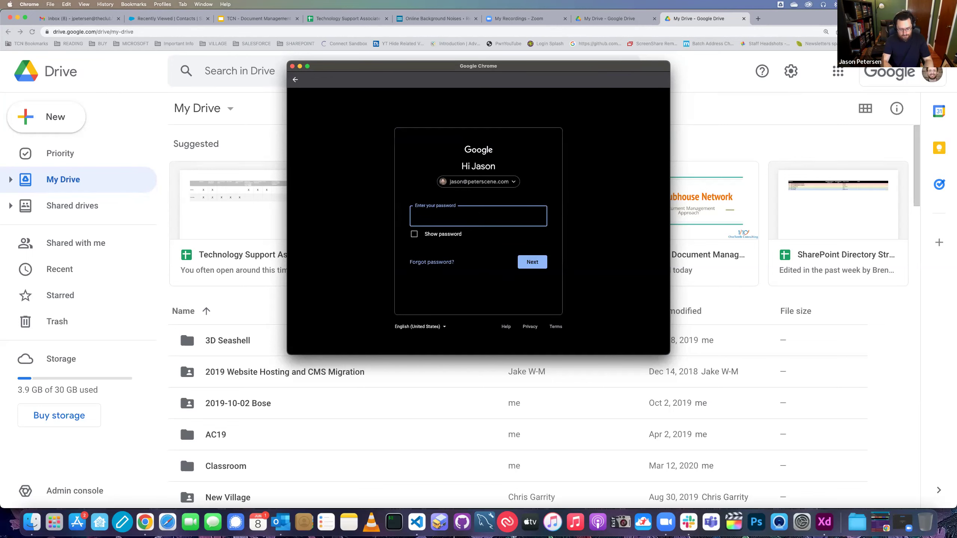
text(•••••)
key(Return)
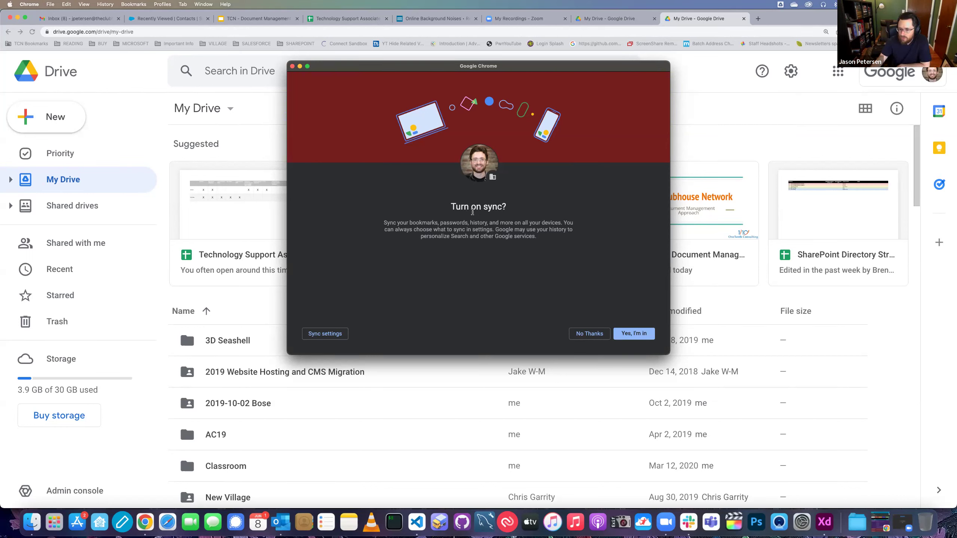
- Turn on sync, close the AdBlock and DownThemAll welcome tabs, and shrink and centre the window
click(634, 334)
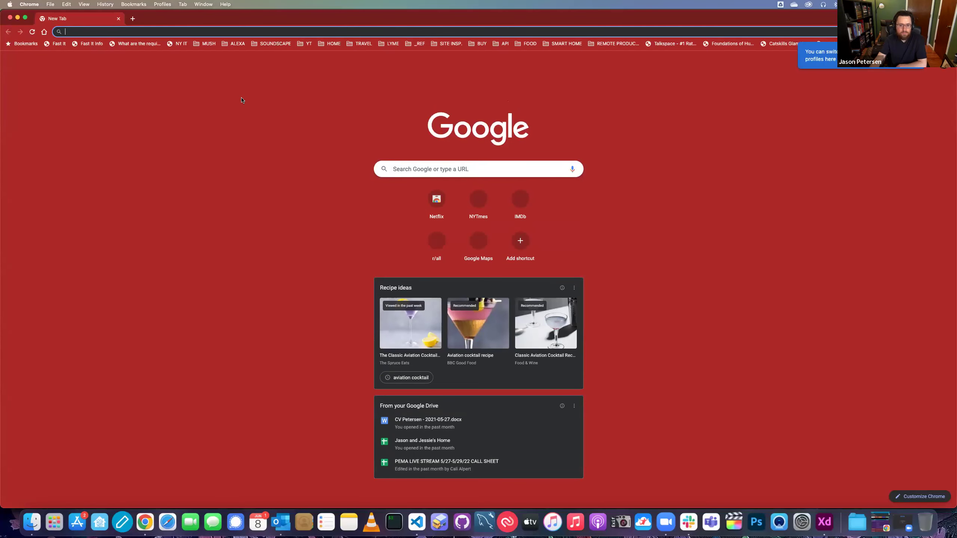
drag(212, 21, 684, 78)
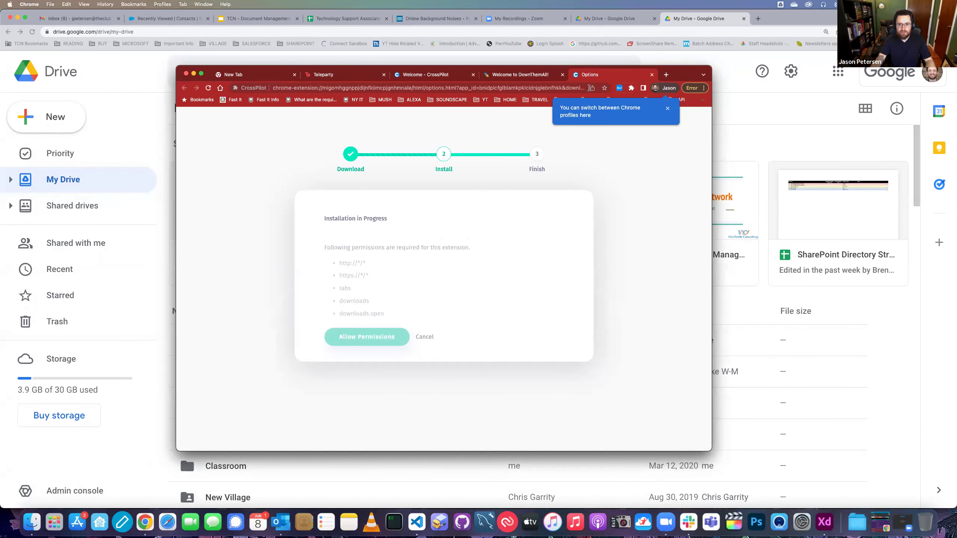
click(660, 75)
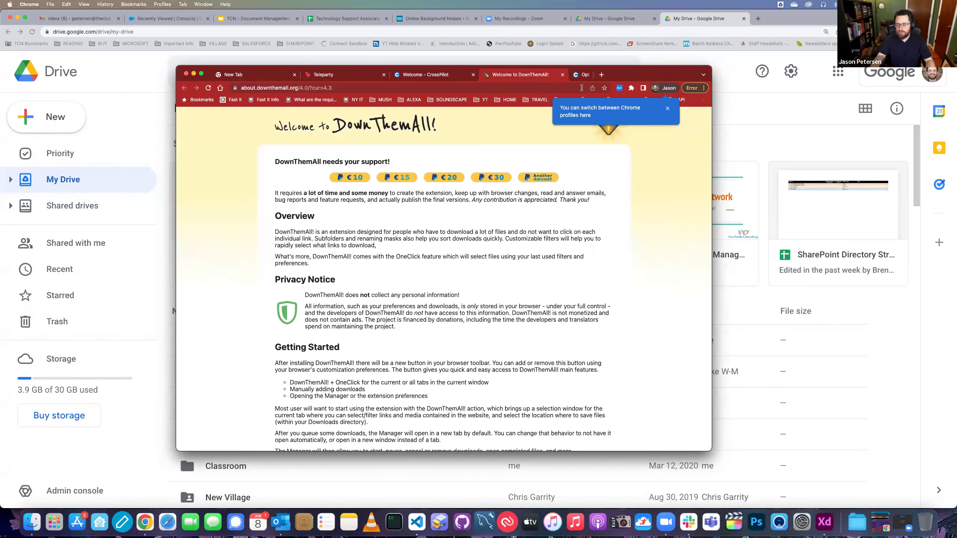
key(super+w)
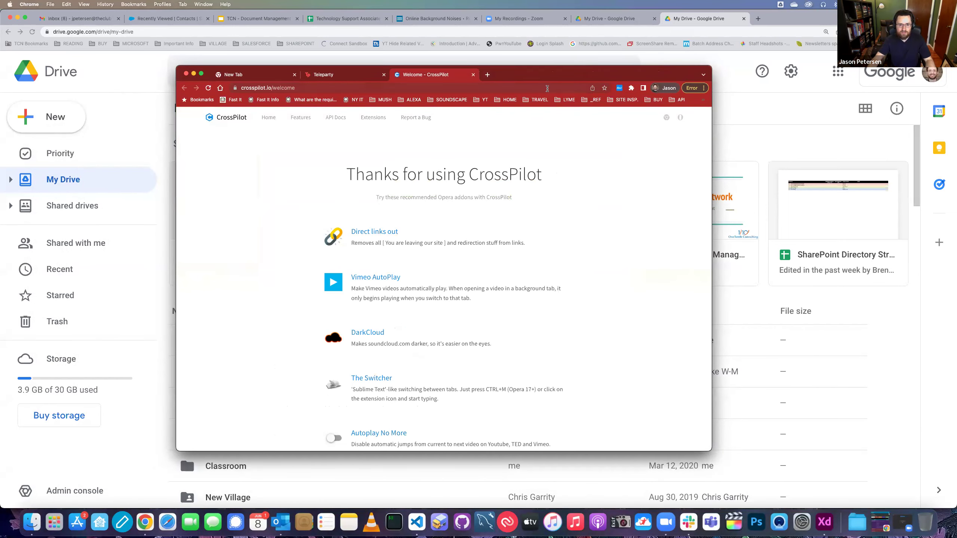
key(super+w)
key(super+w)
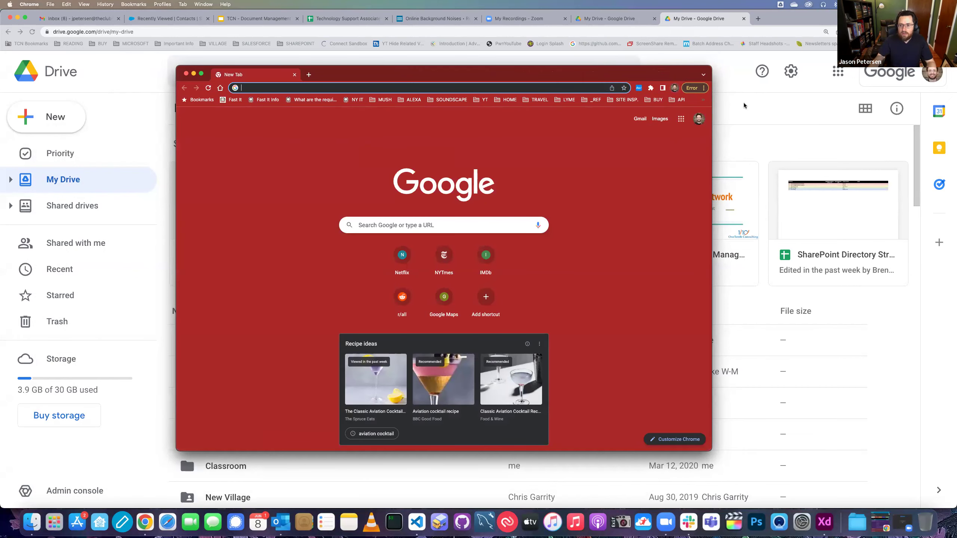
key(ctrl+alt+c)
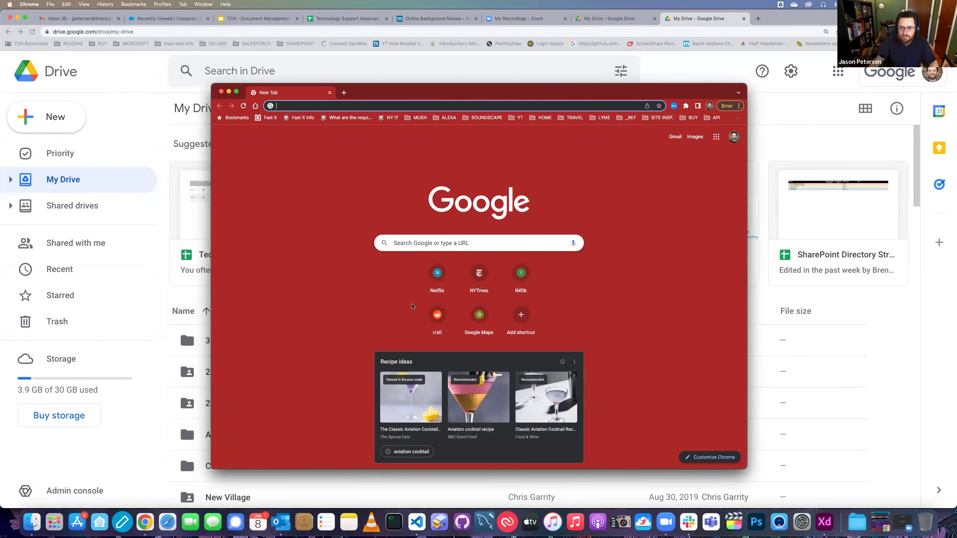
- Rename the second profile to 'Person 2' in the profile picker
click(710, 106)
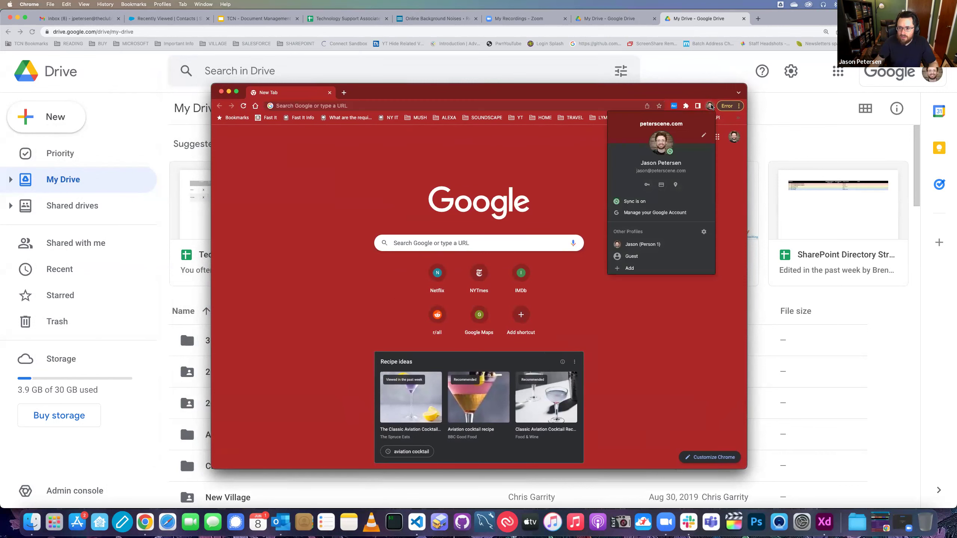
click(703, 232)
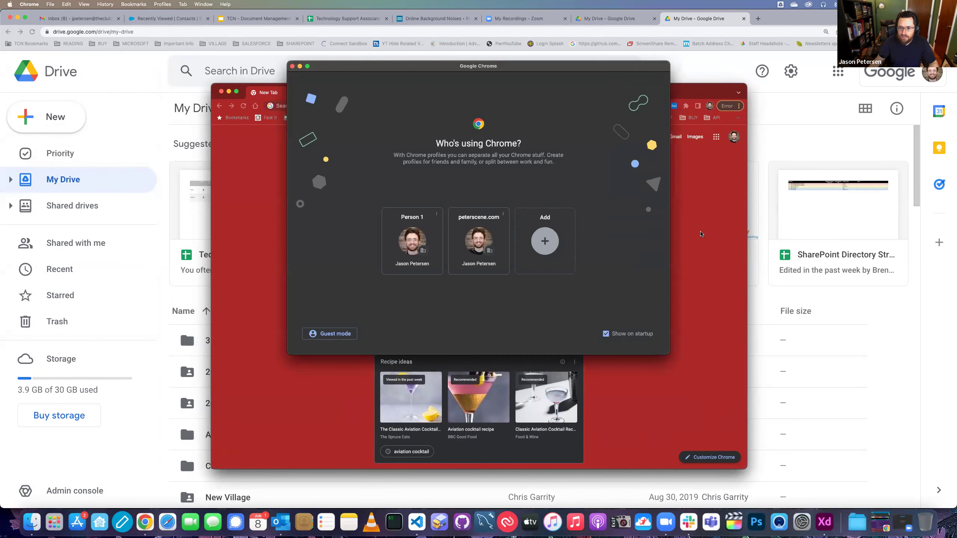
click(496, 219)
key(super+a)
text(Person 2)
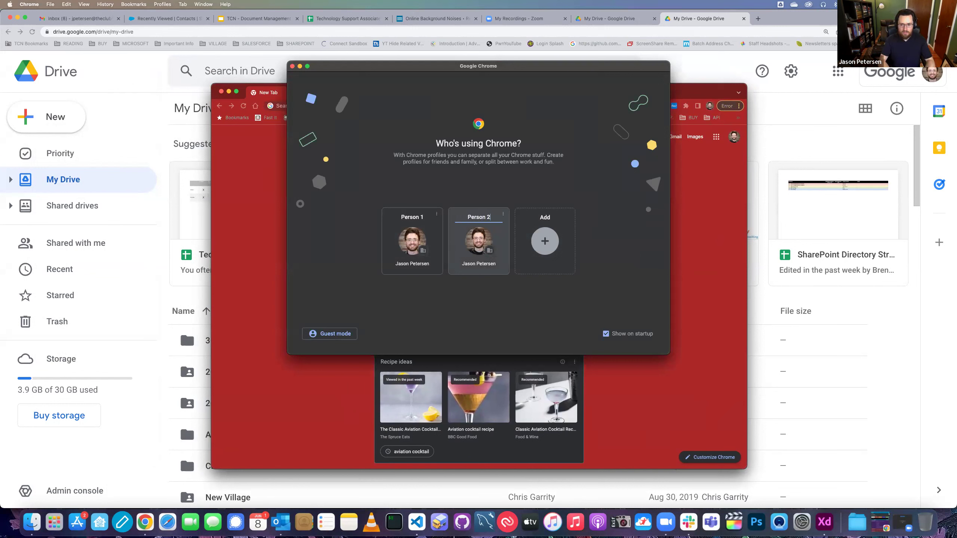
key(Return)
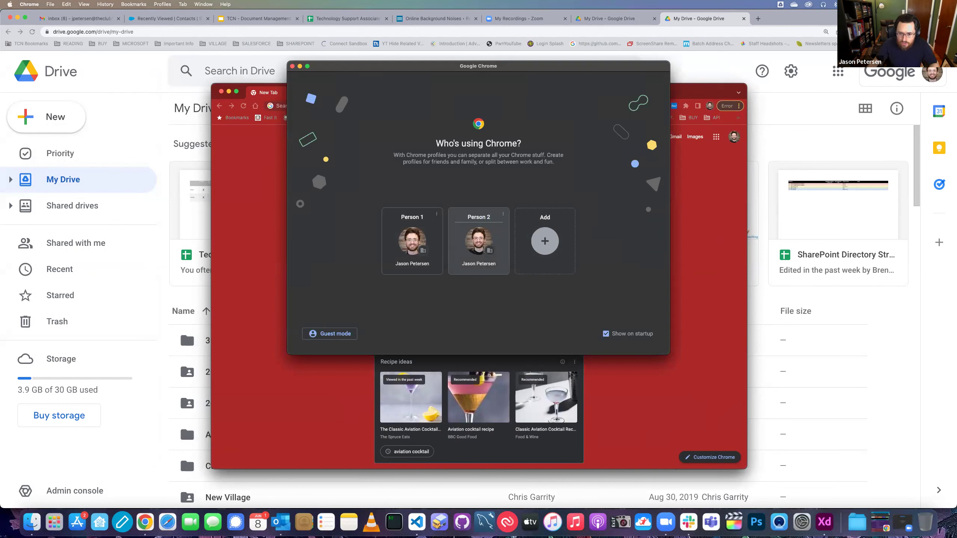
- Give Person 2 the light grey theme and the elephant avatar, then close its settings
click(504, 215)
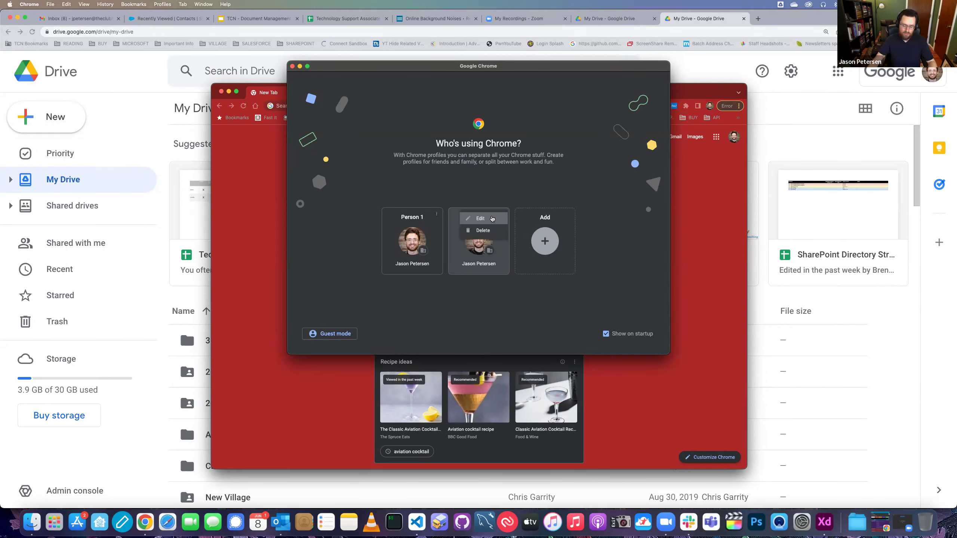
click(492, 219)
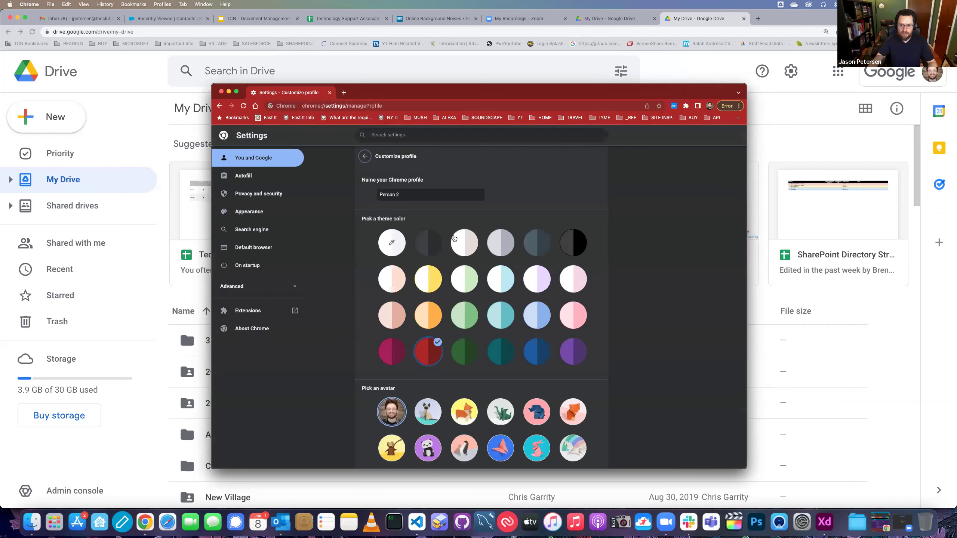
click(464, 242)
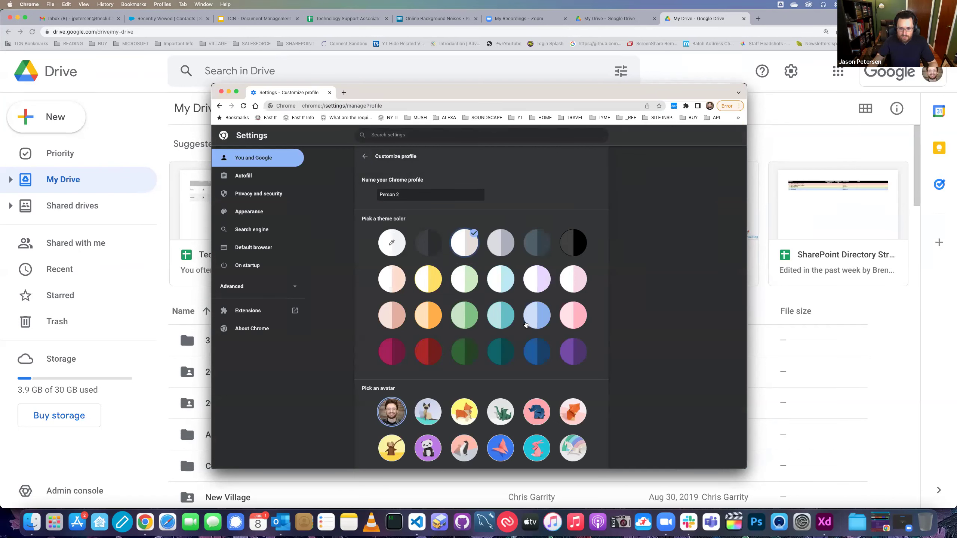
scroll(516, 329, down, 2)
click(538, 348)
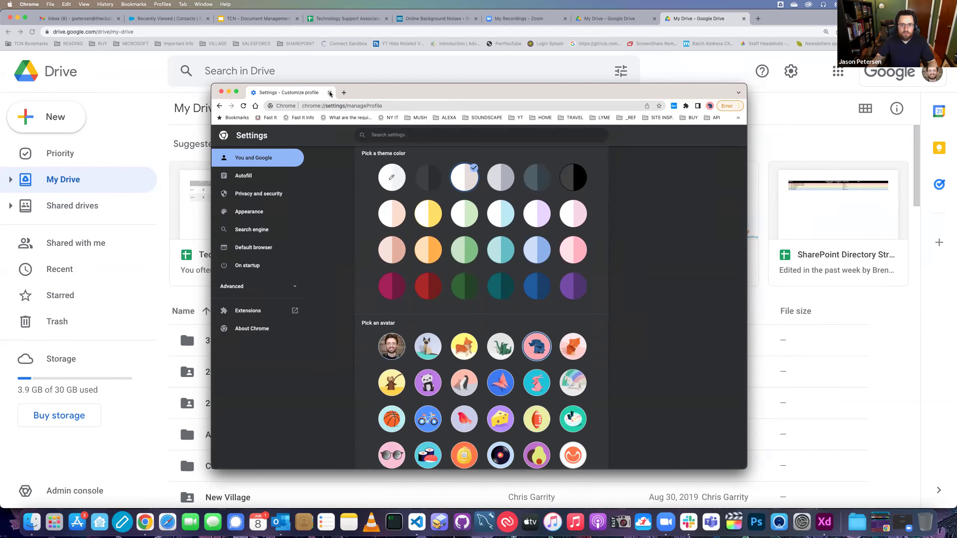
click(330, 93)
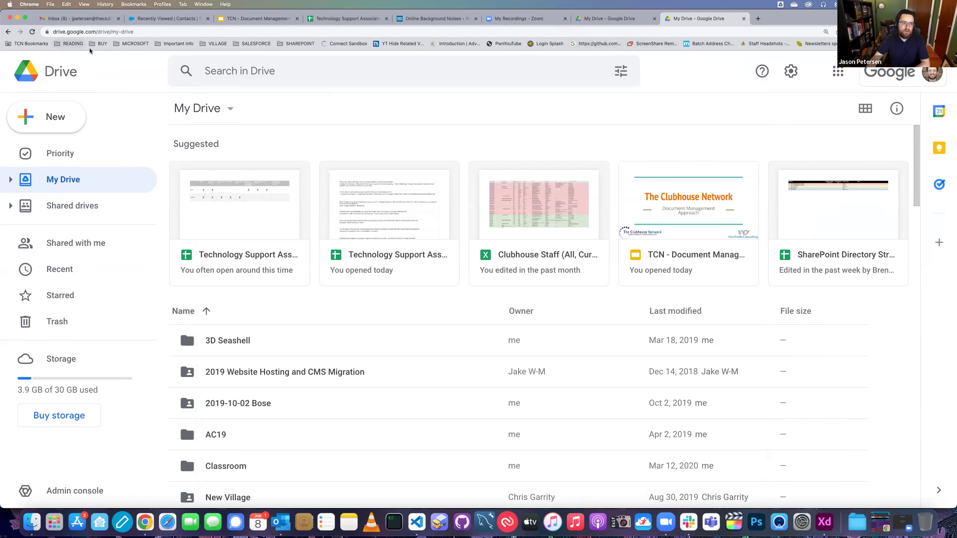
- Switch from Gmail to Slack, then bring Chrome back from the dock to show its profile picker
click(74, 20)
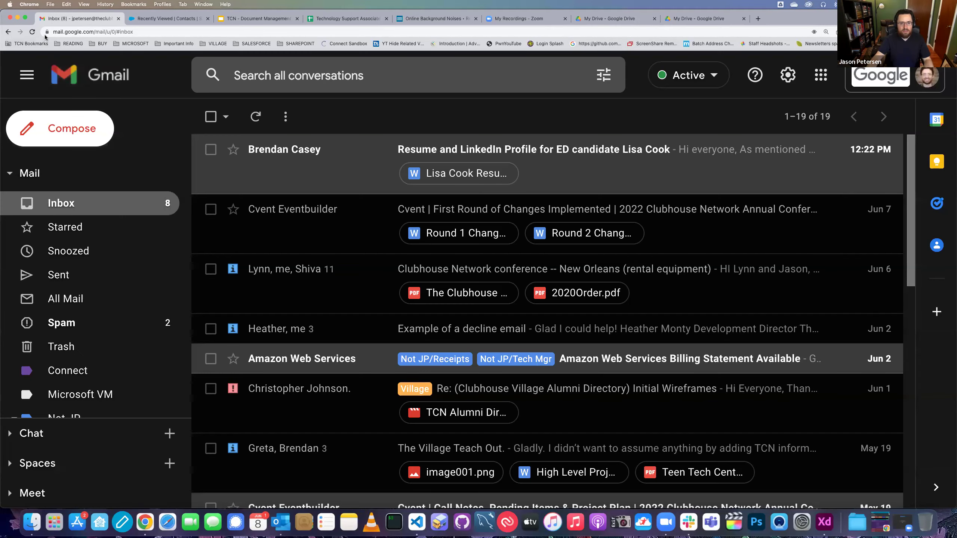
key(super+Tab)
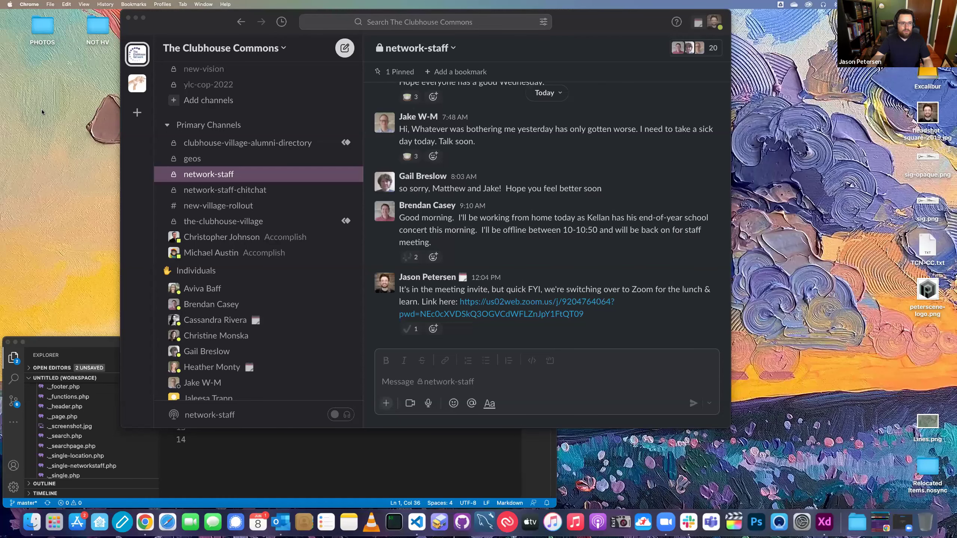
click(847, 327)
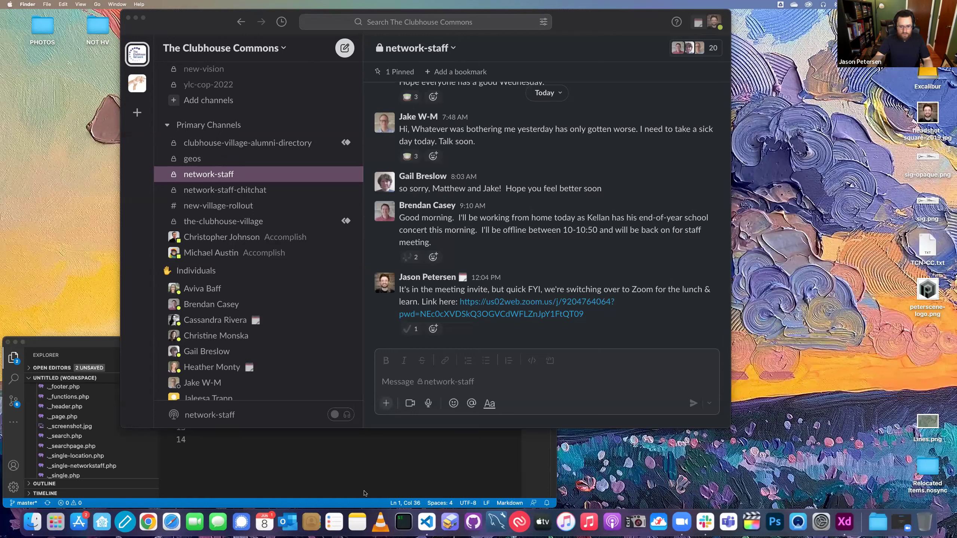
click(144, 528)
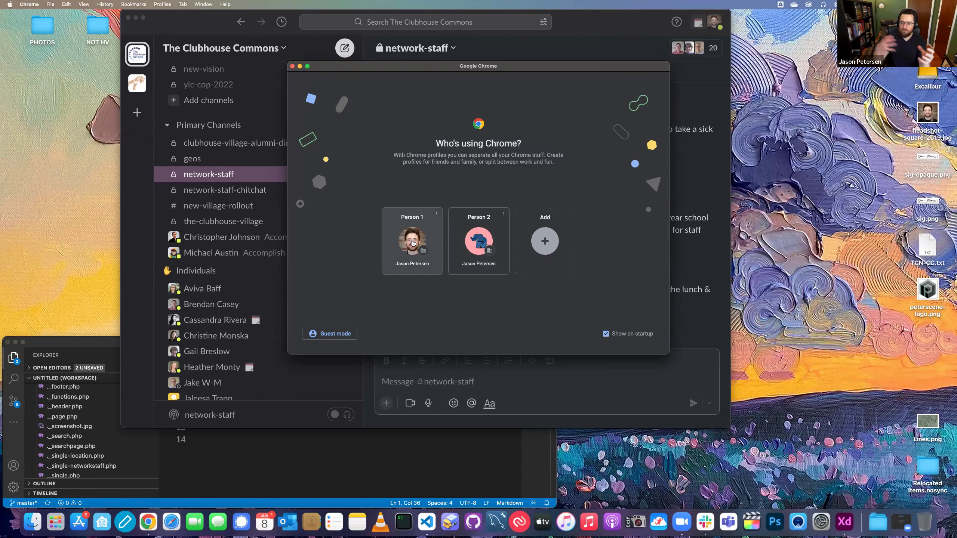
- Rename Person 1 to 'TCN' and Person 2 to 'Personal' on the profile cards
click(409, 216)
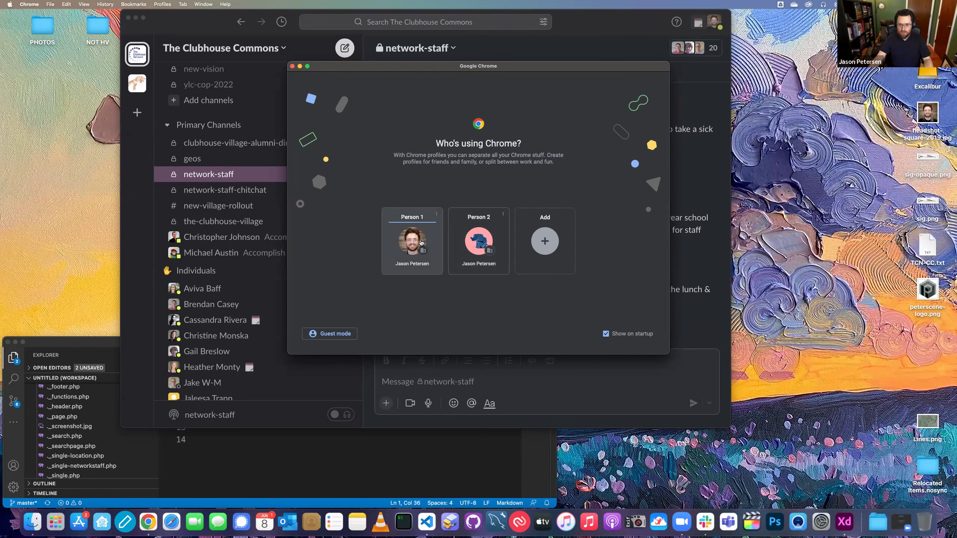
key(super+a)
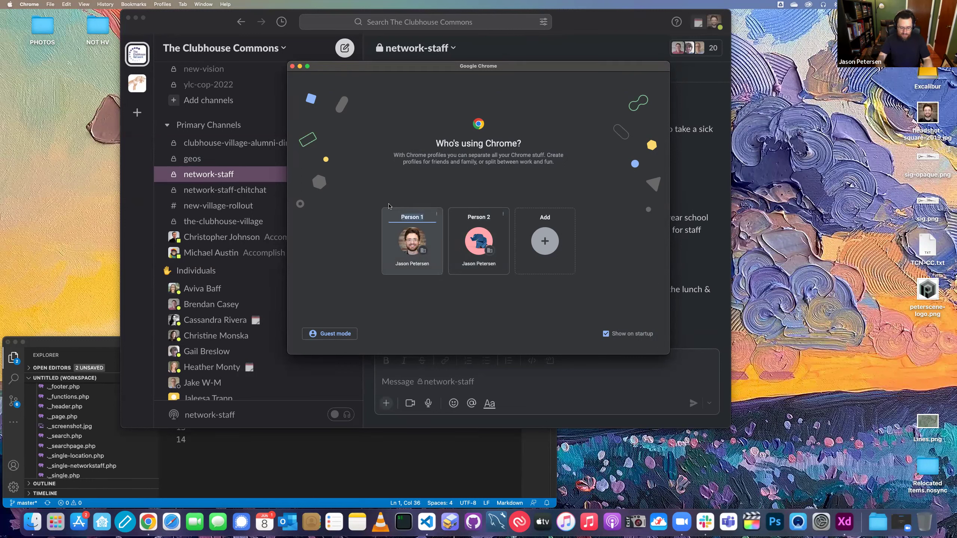
text(TCN)
key(Return)
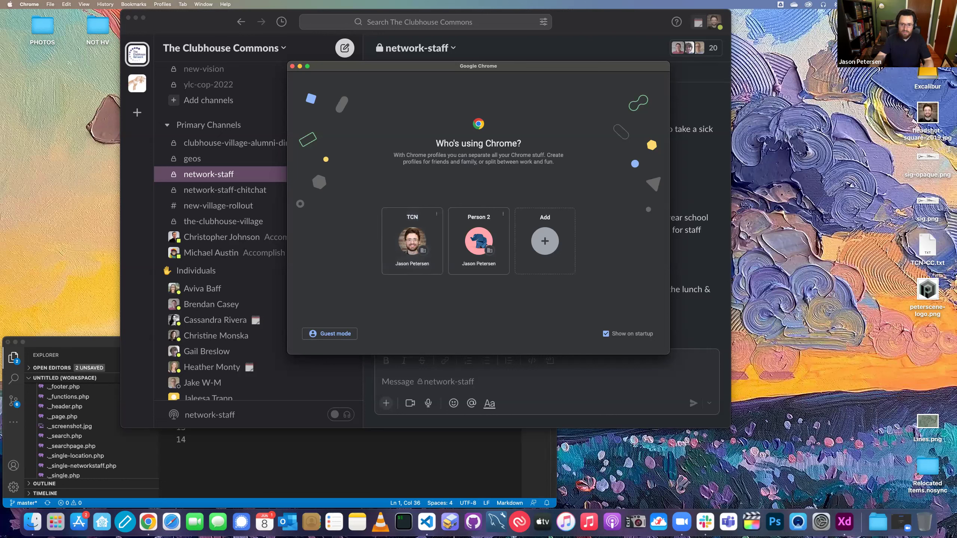
key(Tab)
key(Tab)
key(super+a)
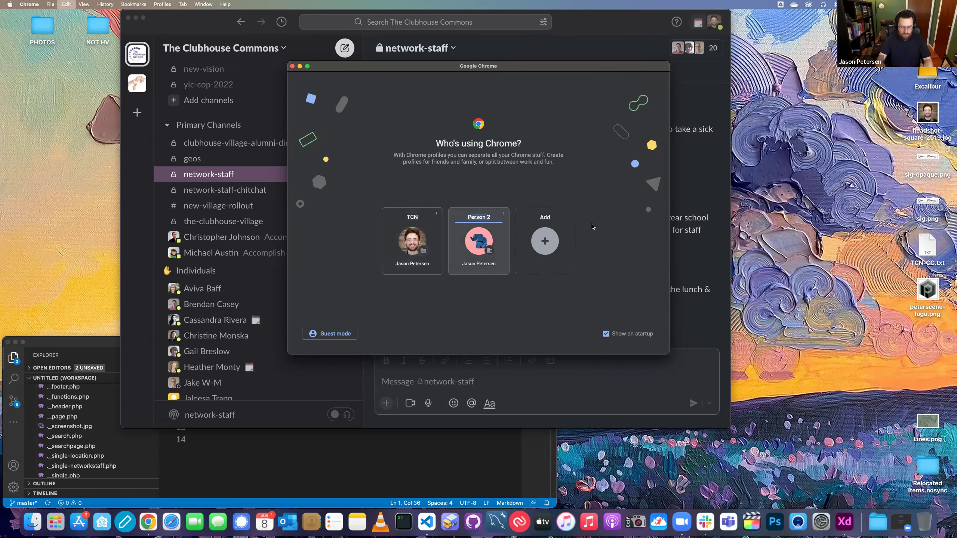
text(Personal)
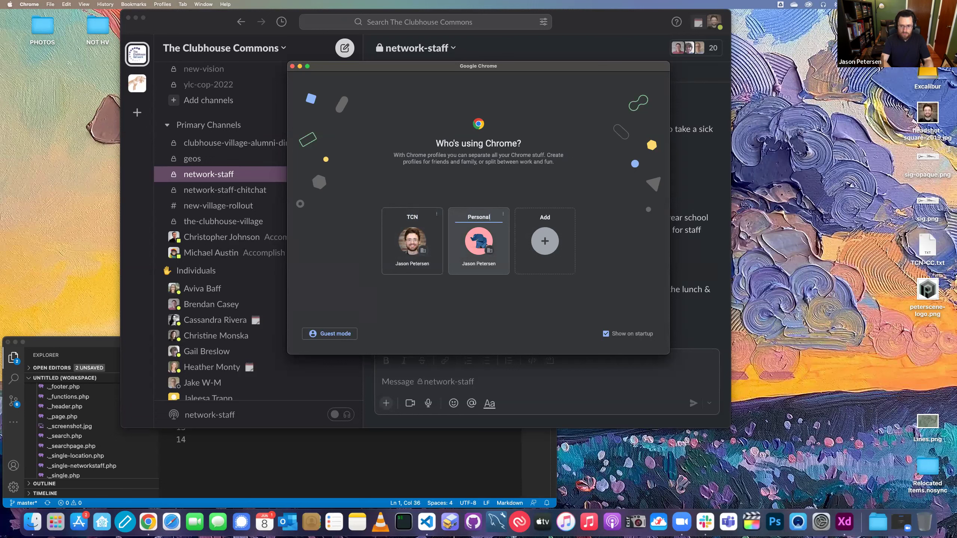
key(Return)
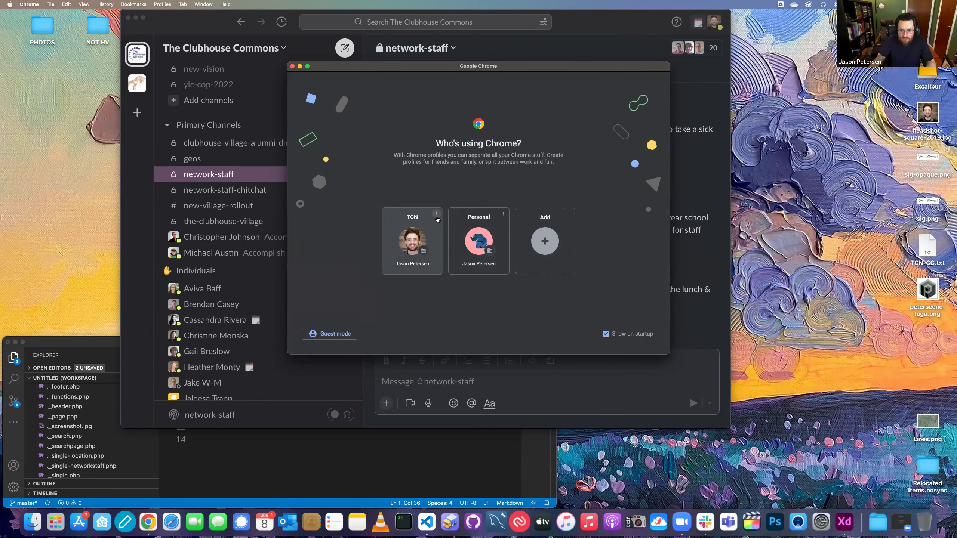
- Open the TCN profile and set its theme colour to dark blue, returning to the Gmail inbox
click(416, 218)
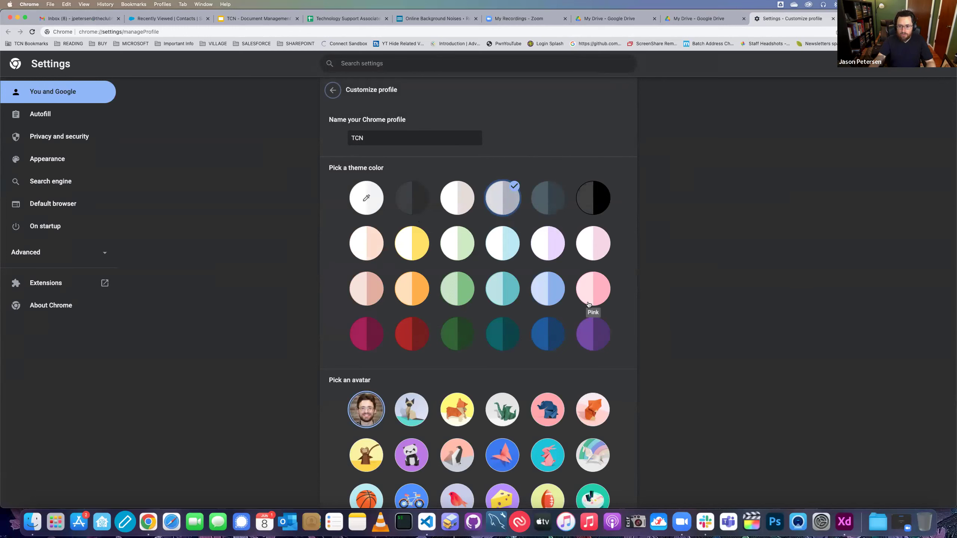
click(543, 340)
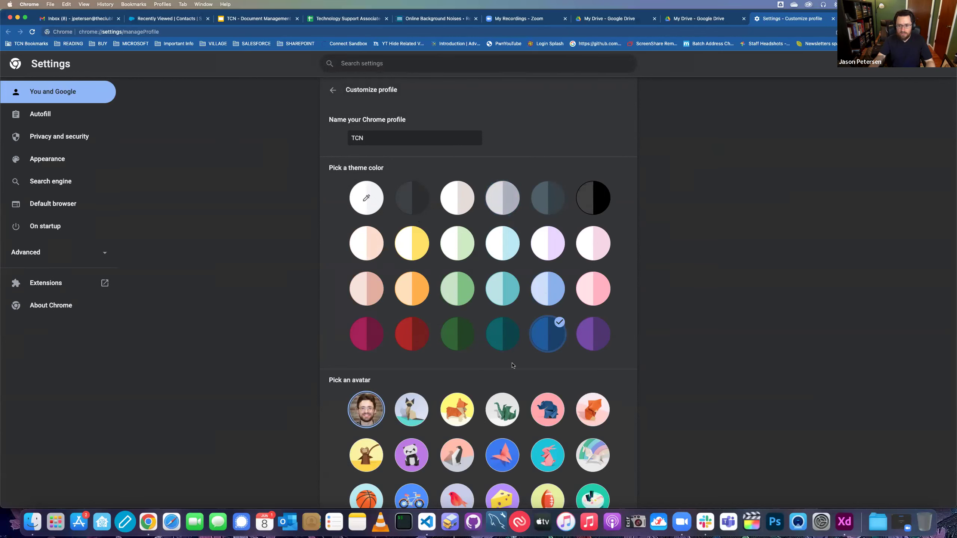
scroll(525, 374, down, 2)
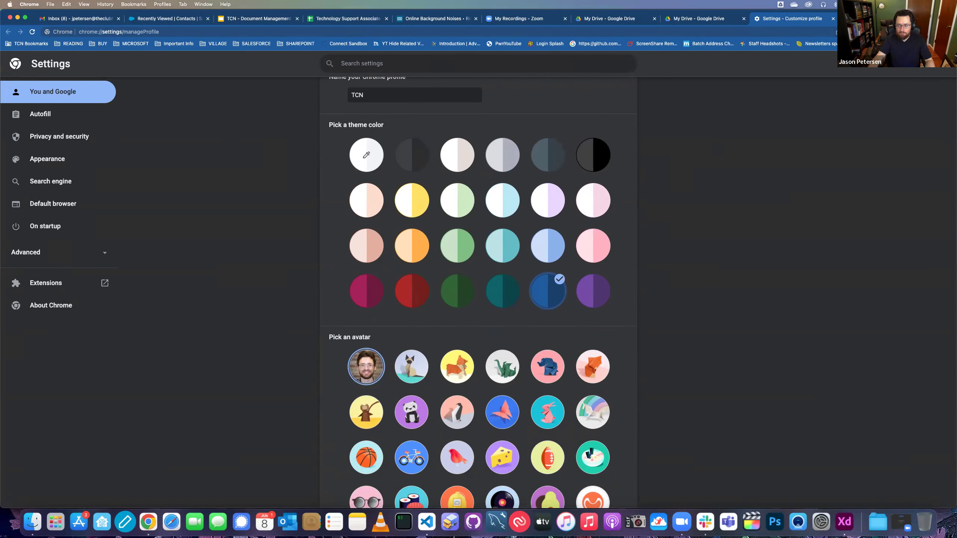
click(833, 18)
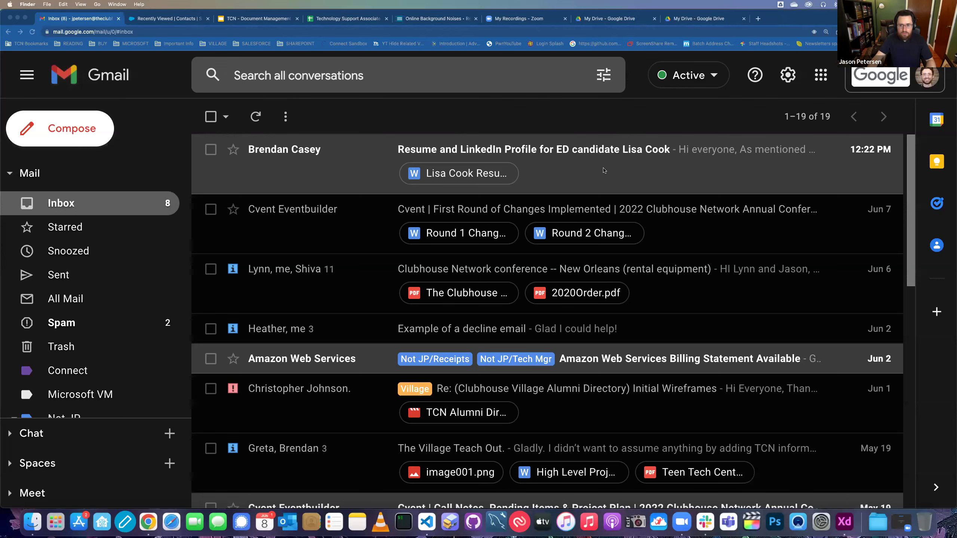
- From the profile menu's list of profiles, choose Edit on the Personal profile card
click(931, 31)
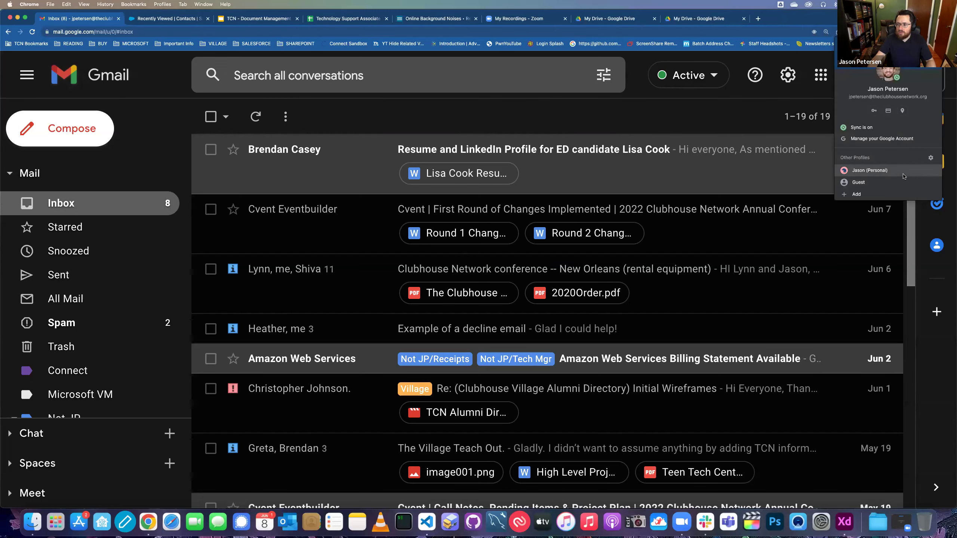
click(925, 164)
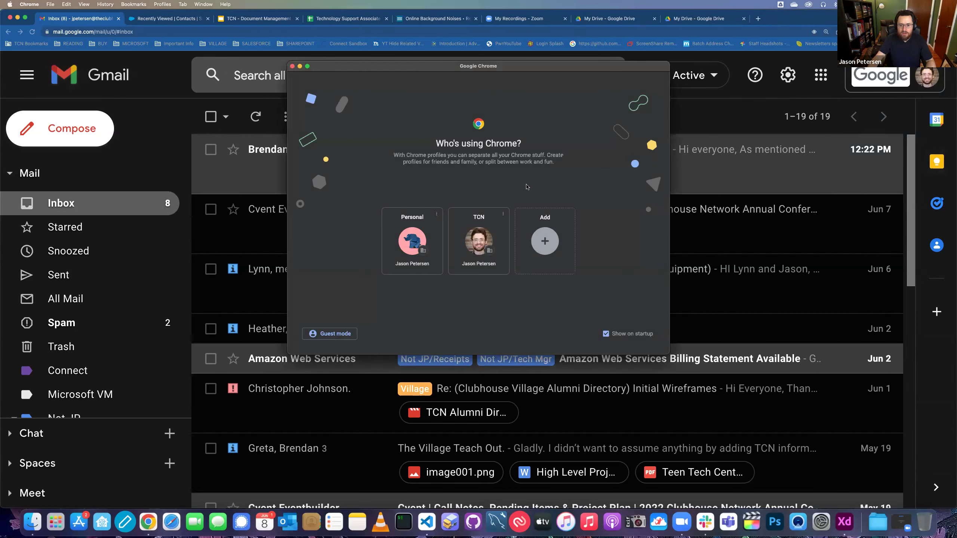
click(436, 214)
click(410, 219)
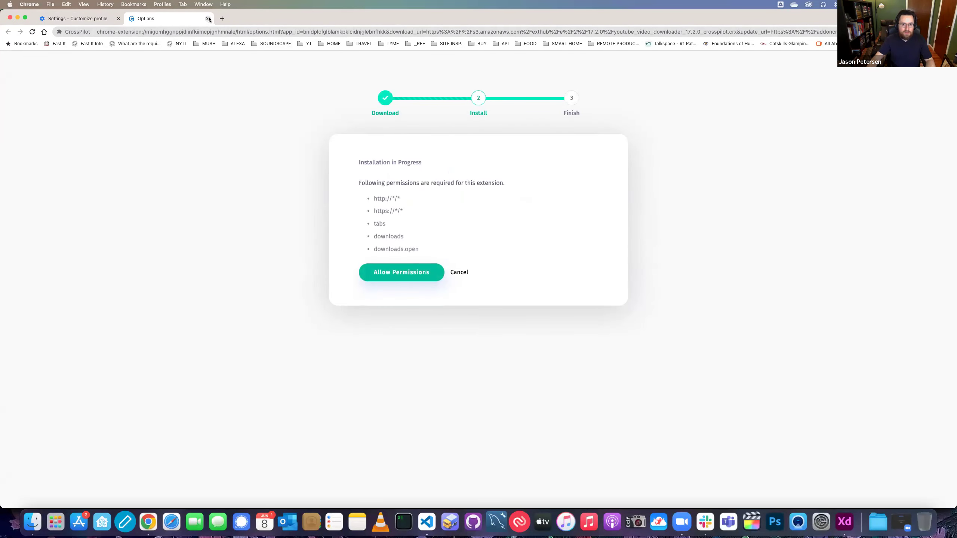
- Give the Personal profile the Dark red and orange theme and the monkey avatar, with a new tab
click(208, 19)
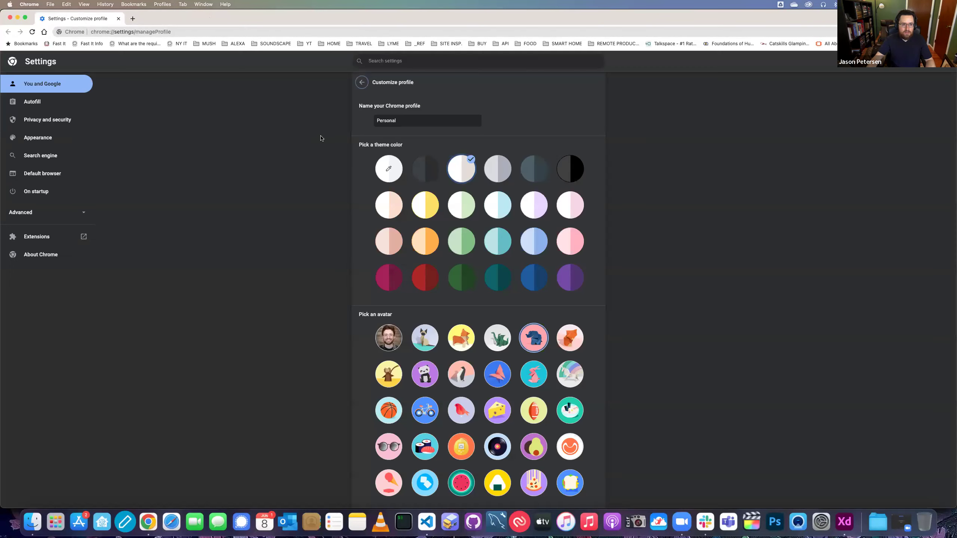
click(425, 284)
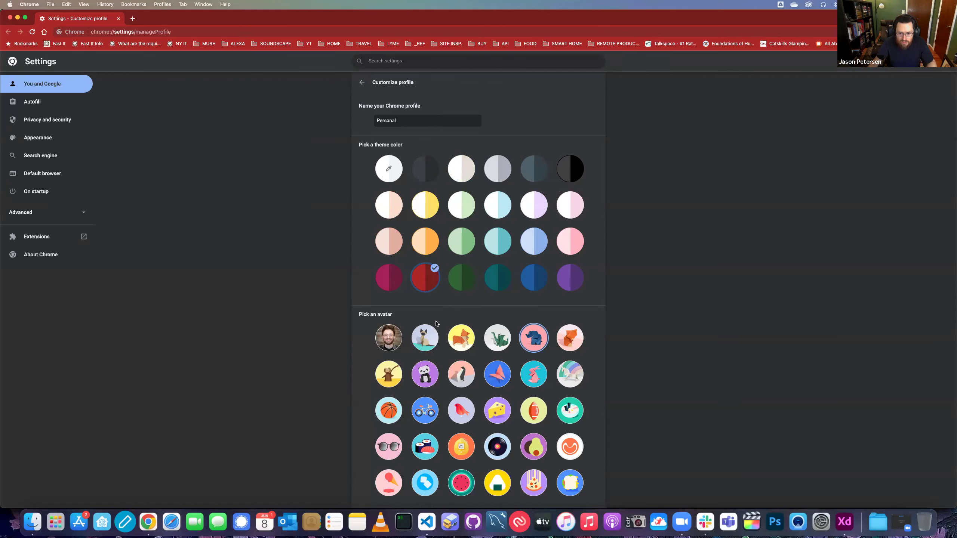
click(388, 375)
scroll(657, 328, down, 1)
scroll(657, 328, up, 1)
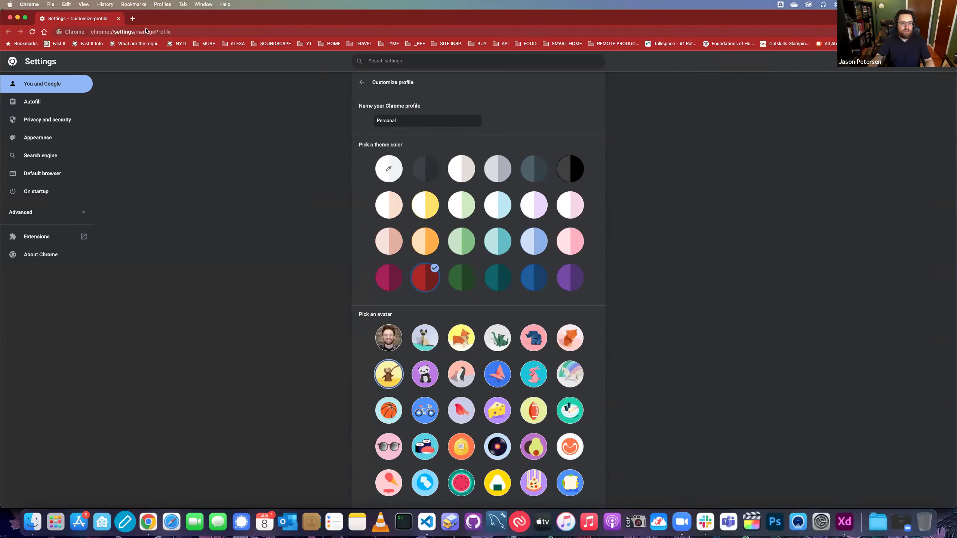
click(132, 17)
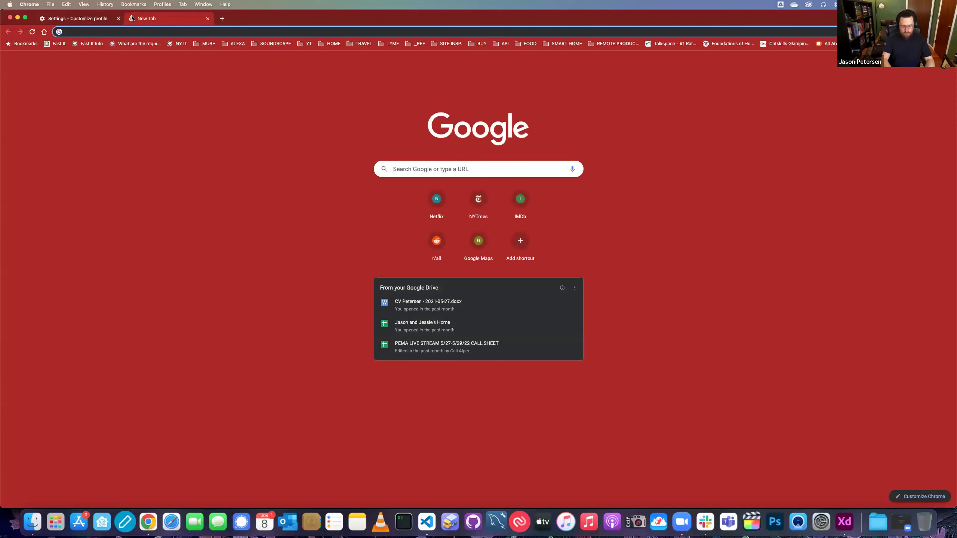
- Load gmail.com in the Personal window, verify its account, and minimize the window
text(gmail.com)
key(Return)
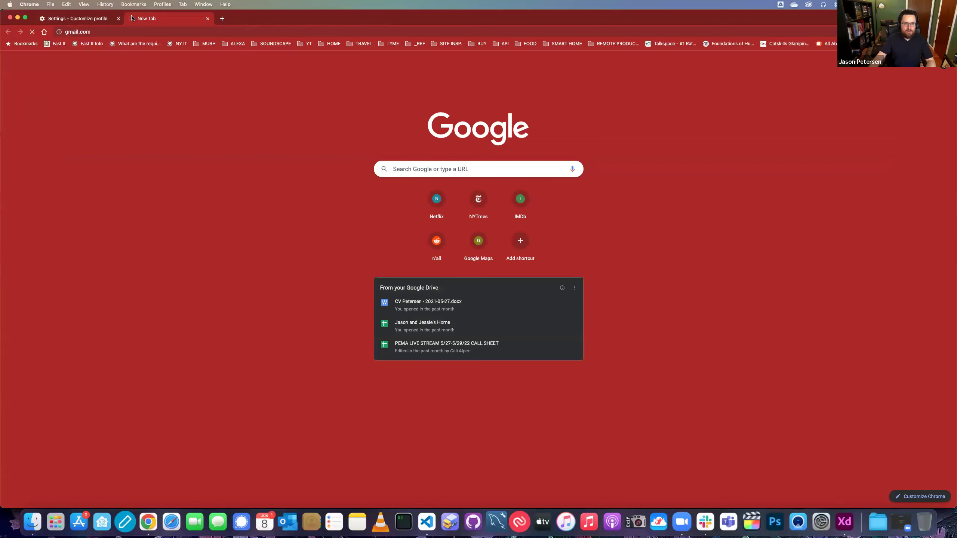
click(119, 18)
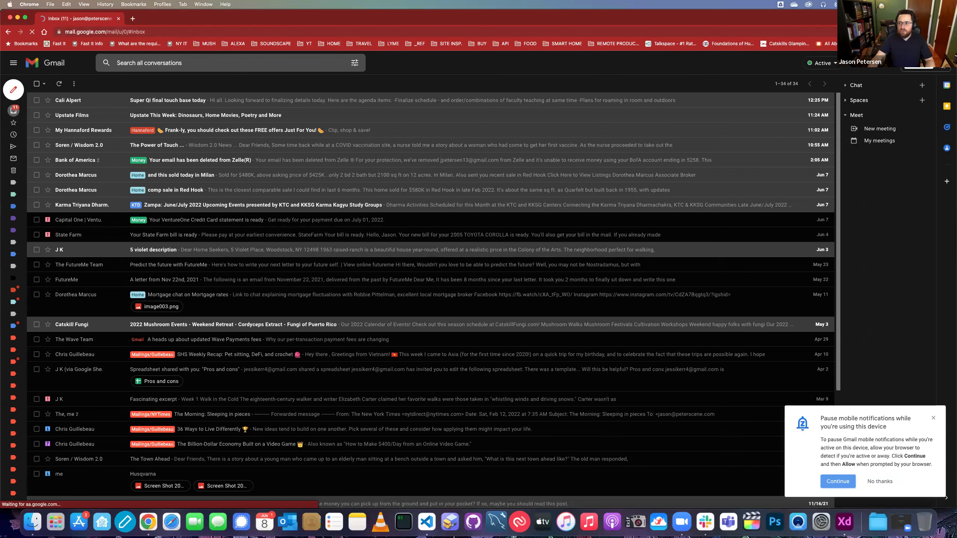
click(944, 69)
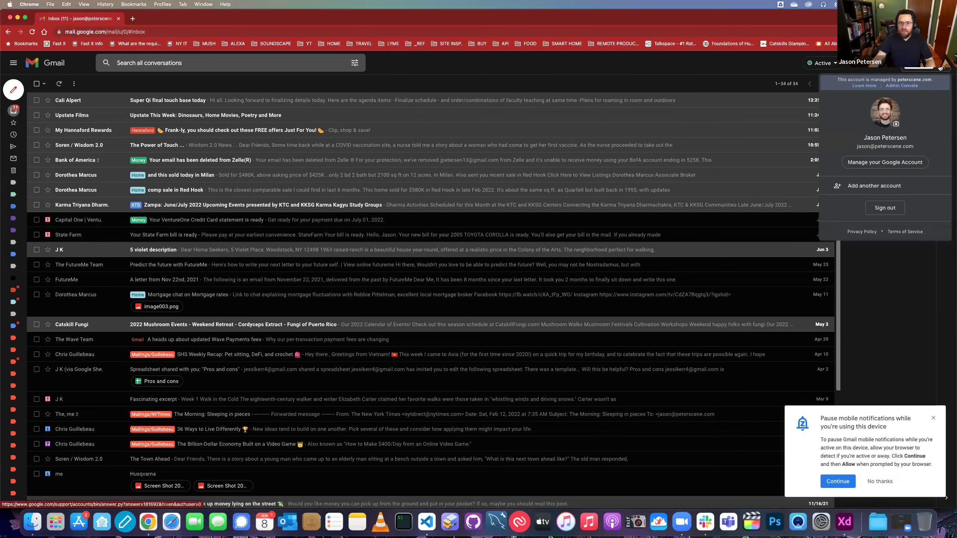
click(942, 69)
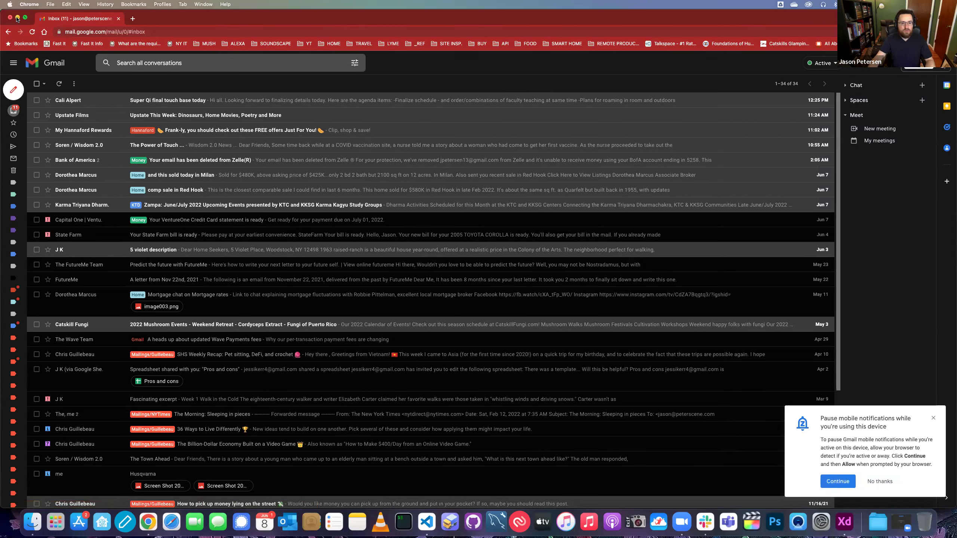
click(17, 19)
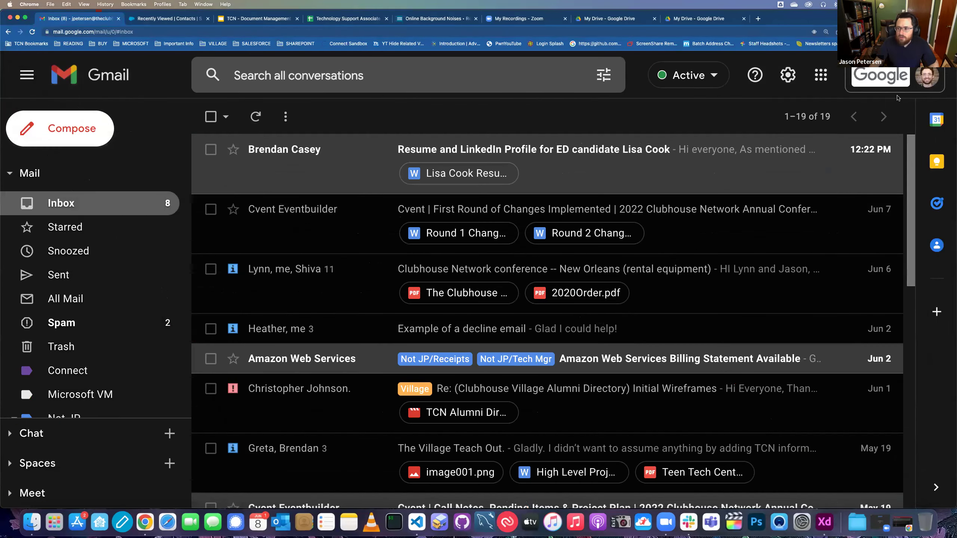
click(926, 82)
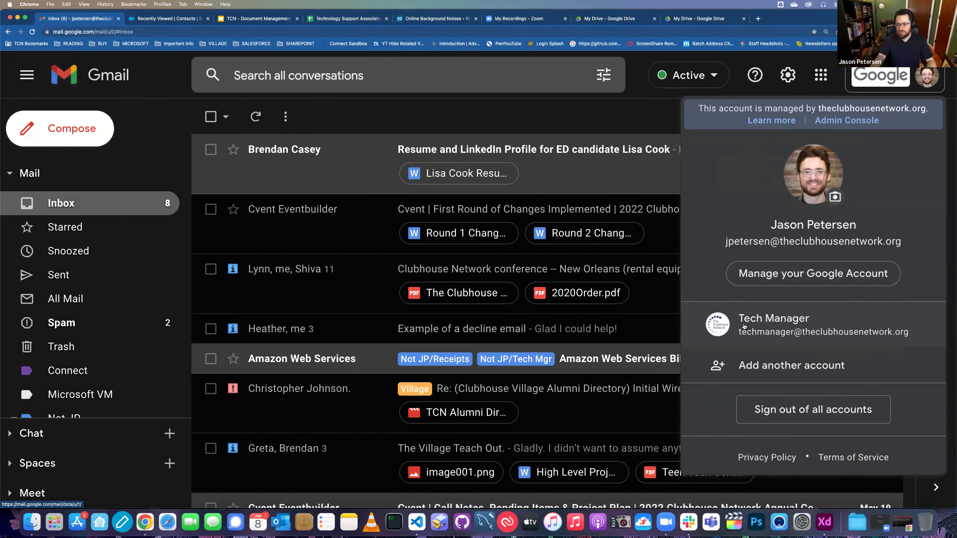
click(680, 307)
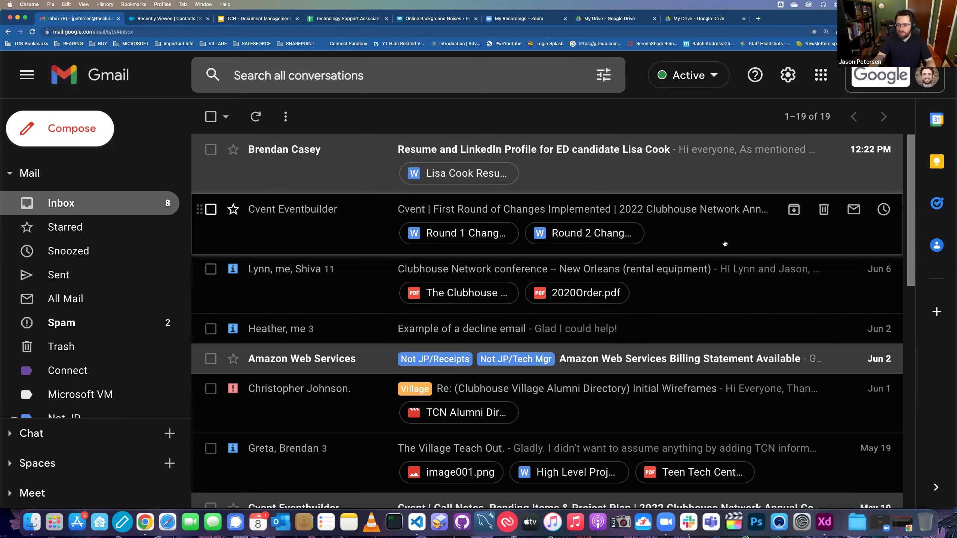
- Restore the Personal window and open Google Drive in a new tab, zoomed in twice
click(903, 522)
key(super+t)
text(drive.google.com)
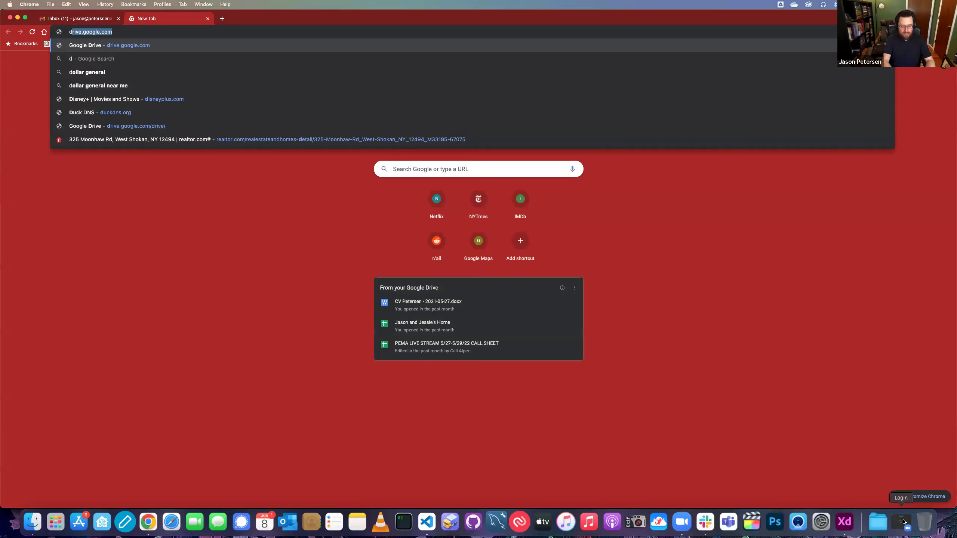
key(Return)
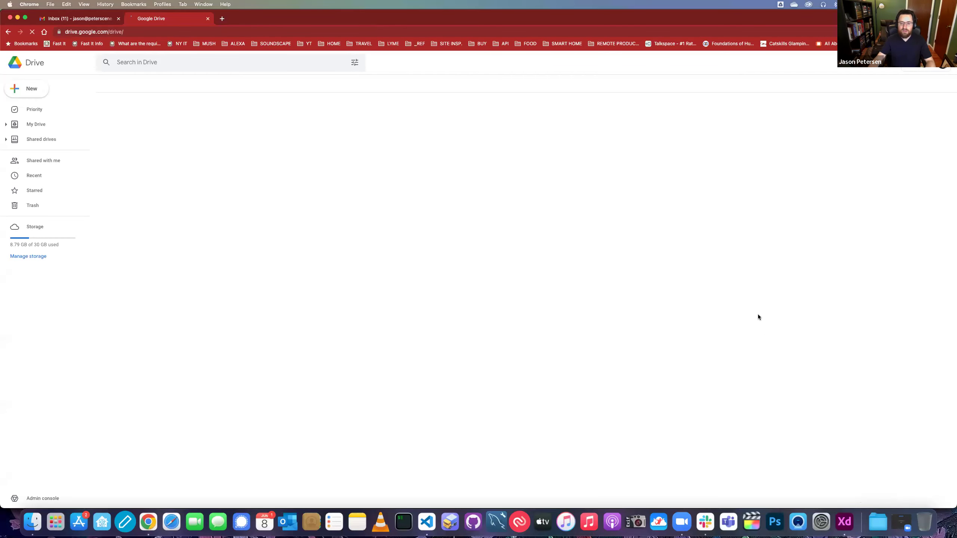
key(super+equal)
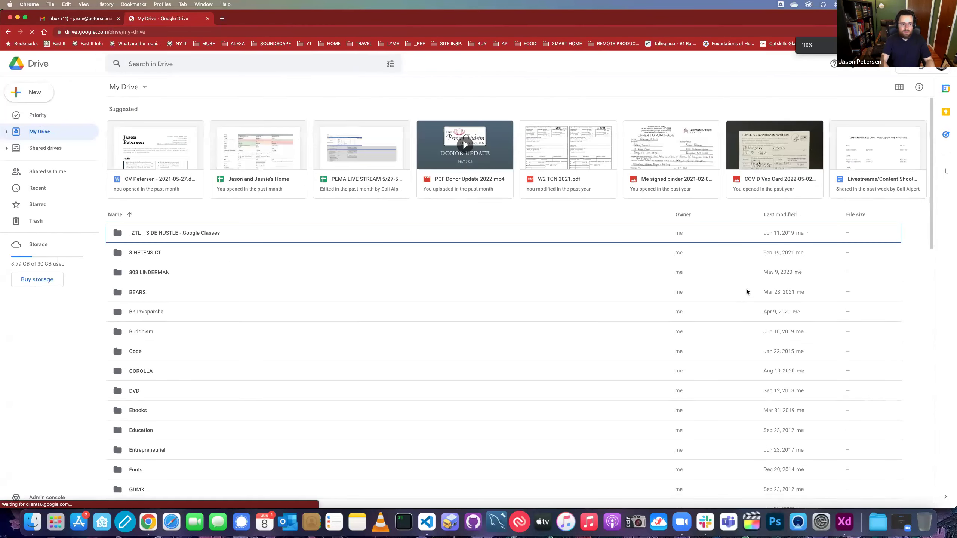
key(super+equal)
key(super+equal)
key(super+equal)
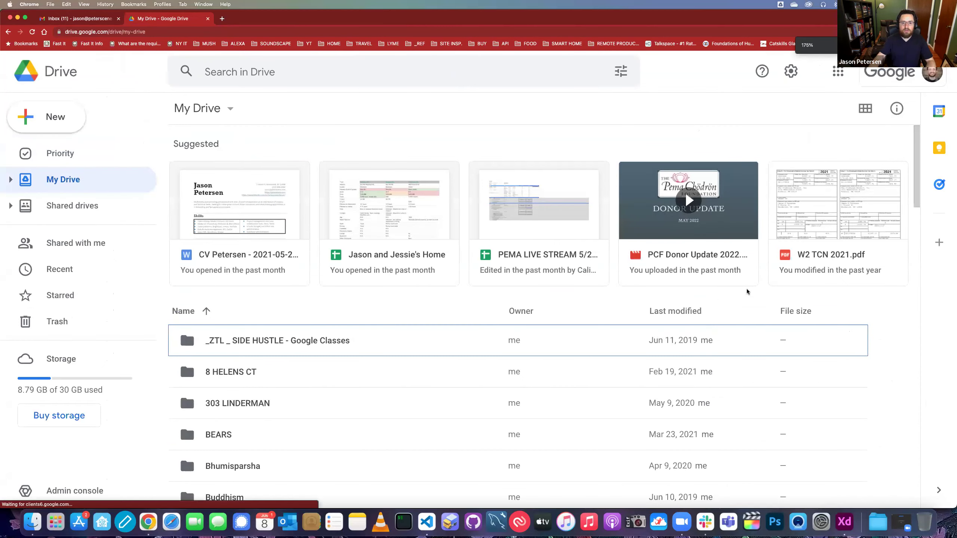
- Verify Drive's signed-in account, then switch back to the TCN window
click(927, 76)
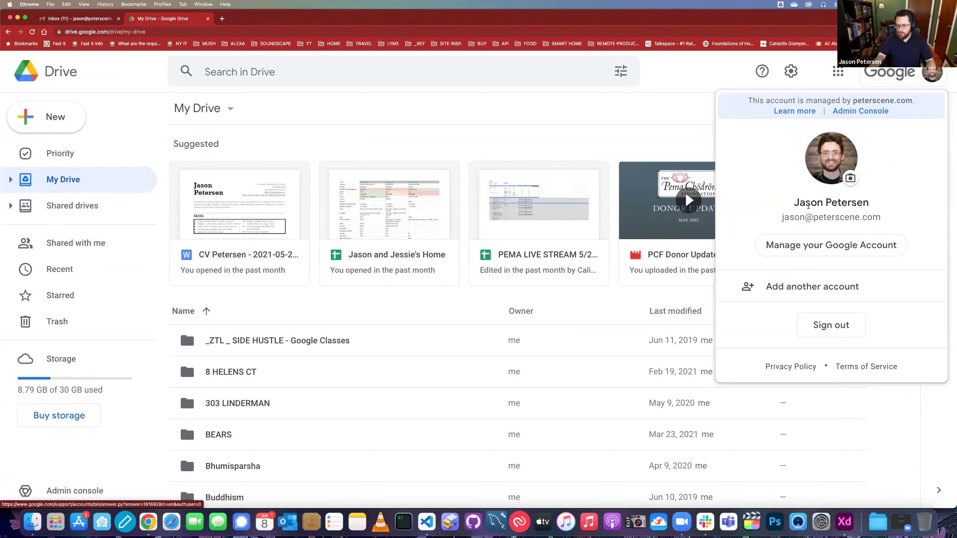
click(533, 120)
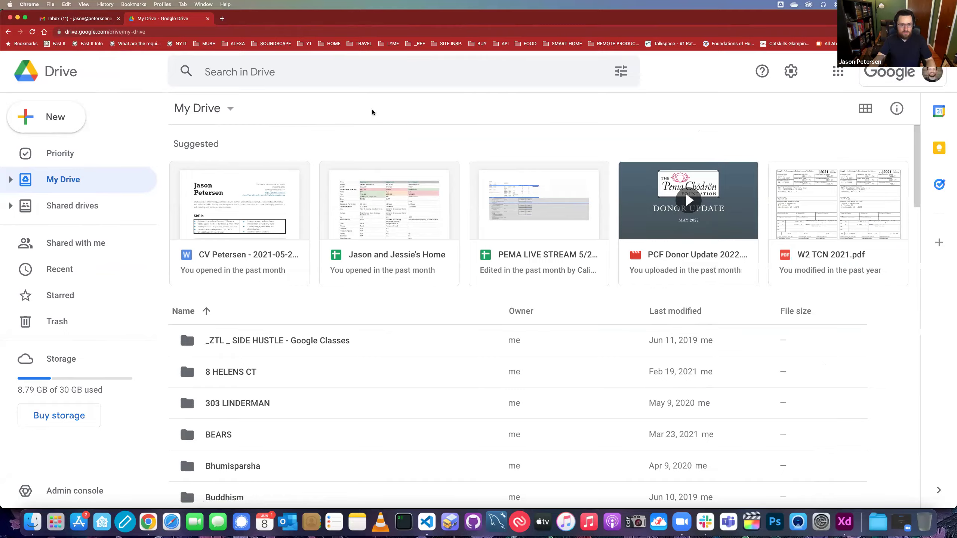
key(super+grave)
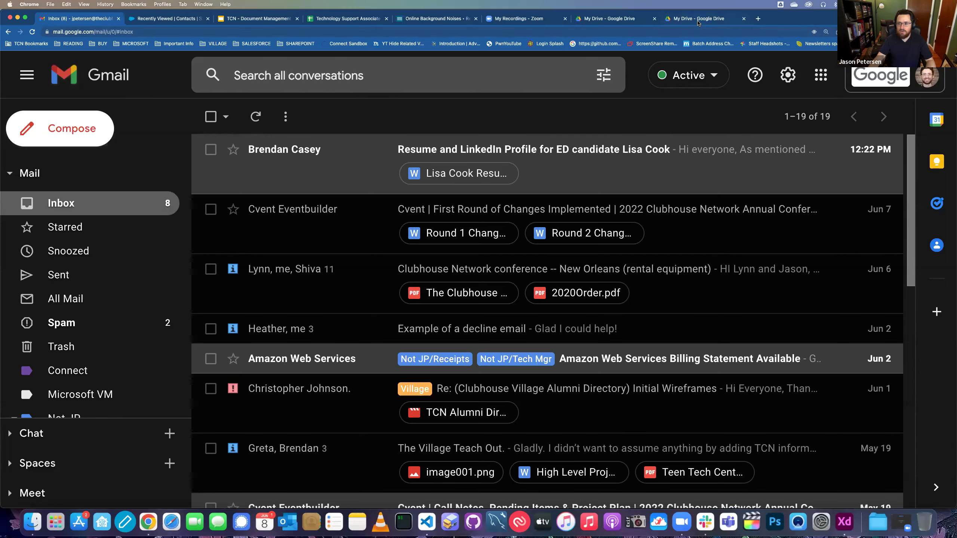
- Confirm the TCN window's My Drive belongs to the work account, using 3.9 GB of 30 GB
click(698, 21)
click(931, 77)
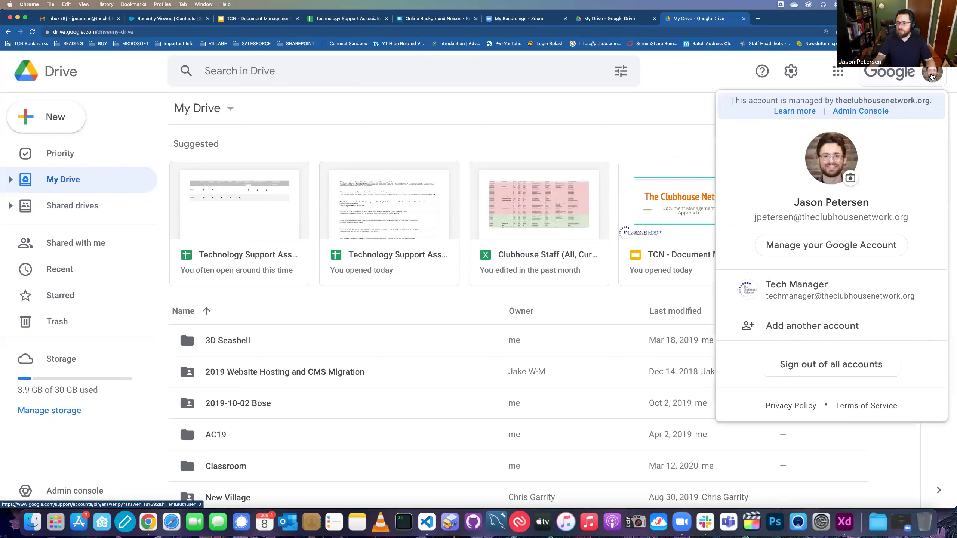
click(625, 118)
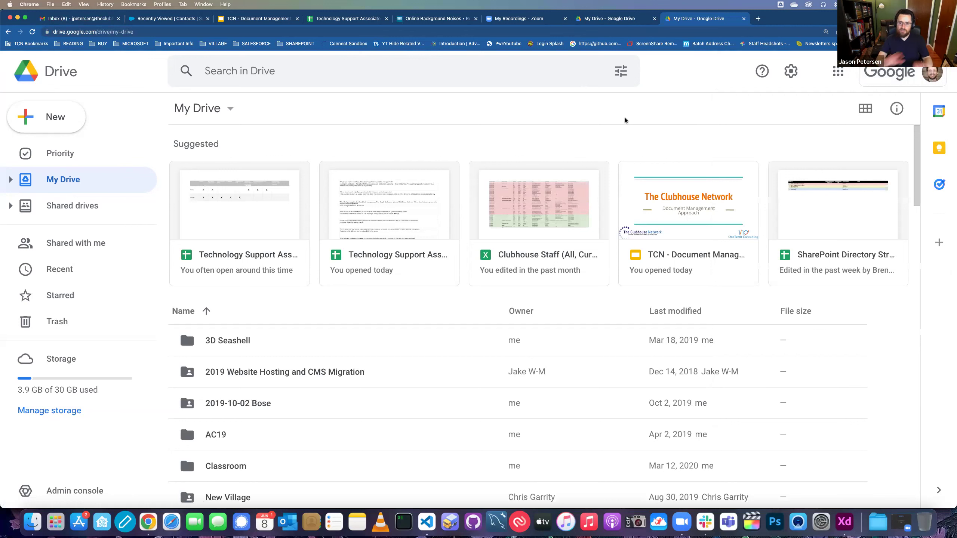
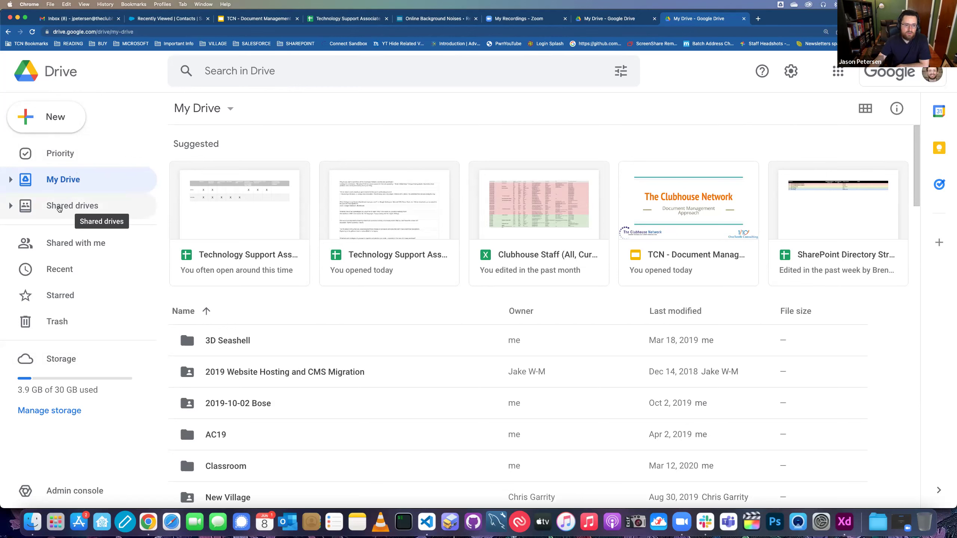
- Show the shared drives list and select the Network Staff drive among its ten entries
click(59, 209)
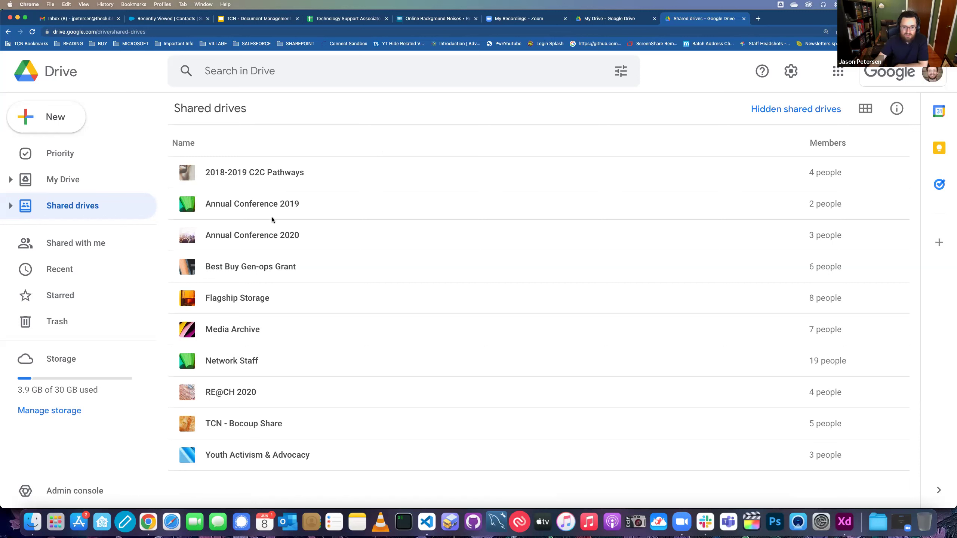
click(240, 361)
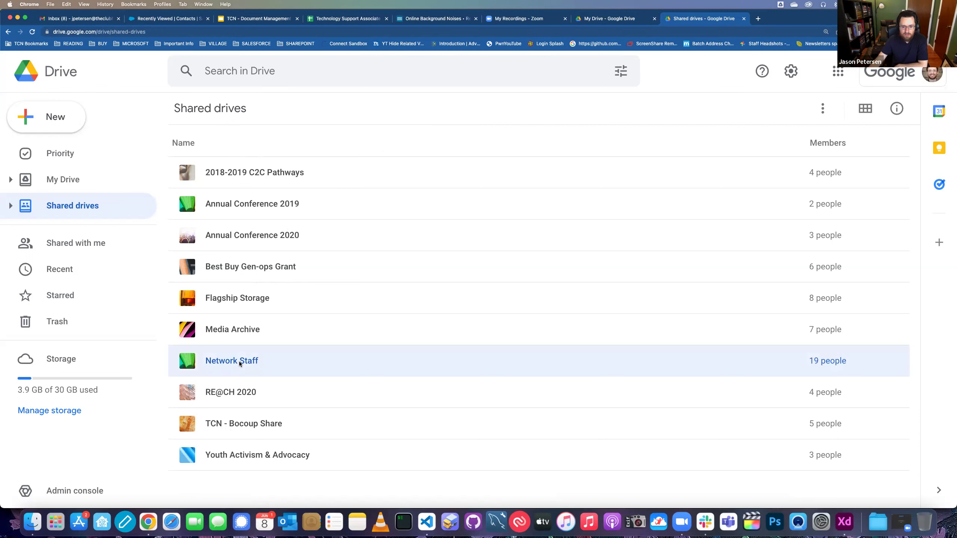
right_click(239, 361)
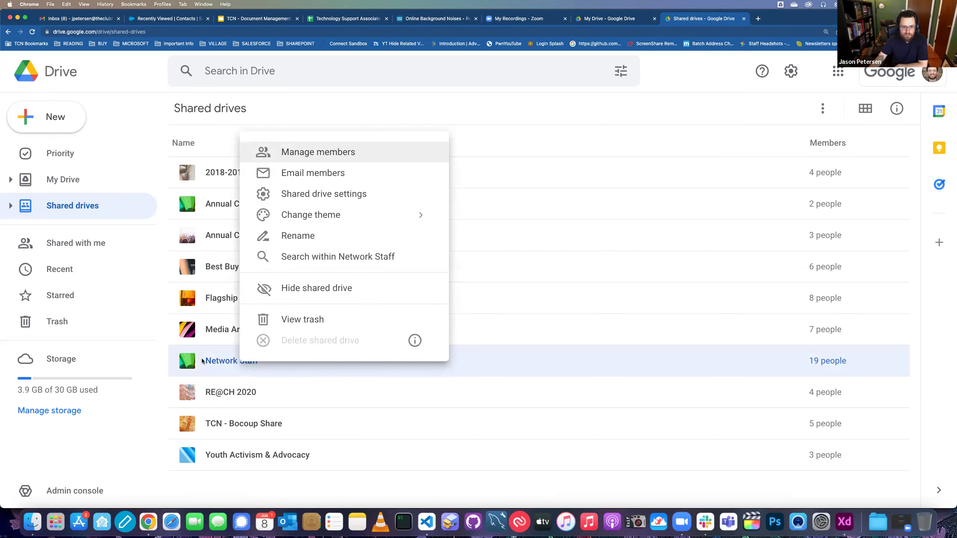
click(318, 153)
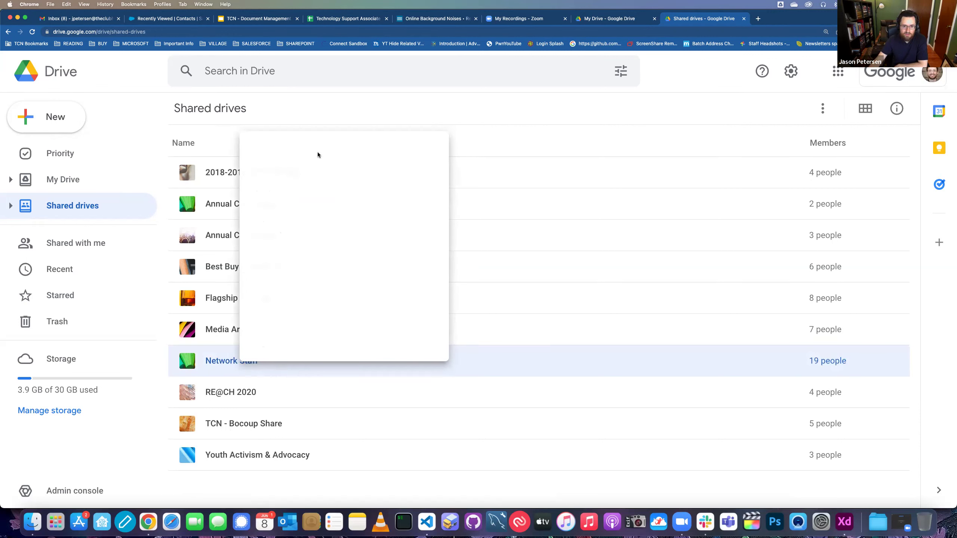
scroll(475, 267, down, 8)
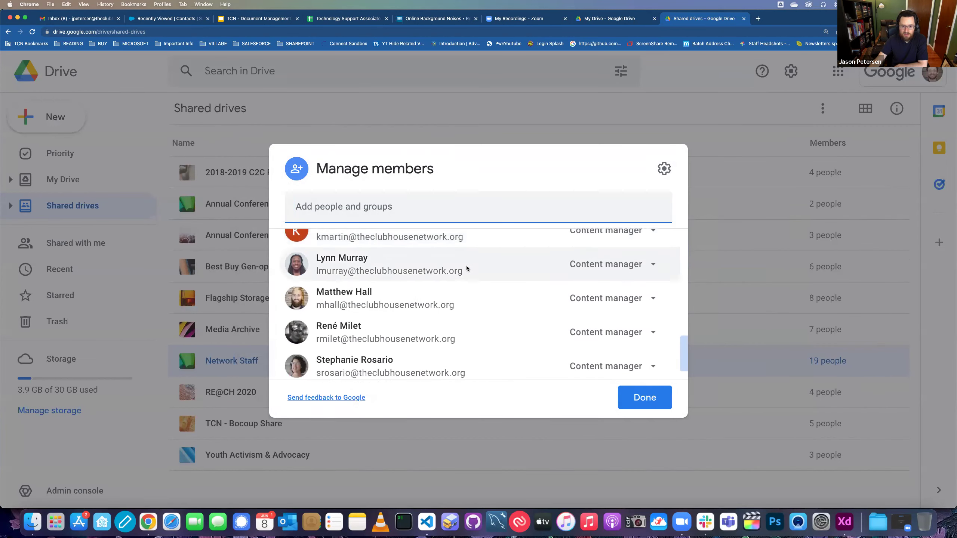
scroll(377, 329, up, 5)
scroll(377, 329, up, 5)
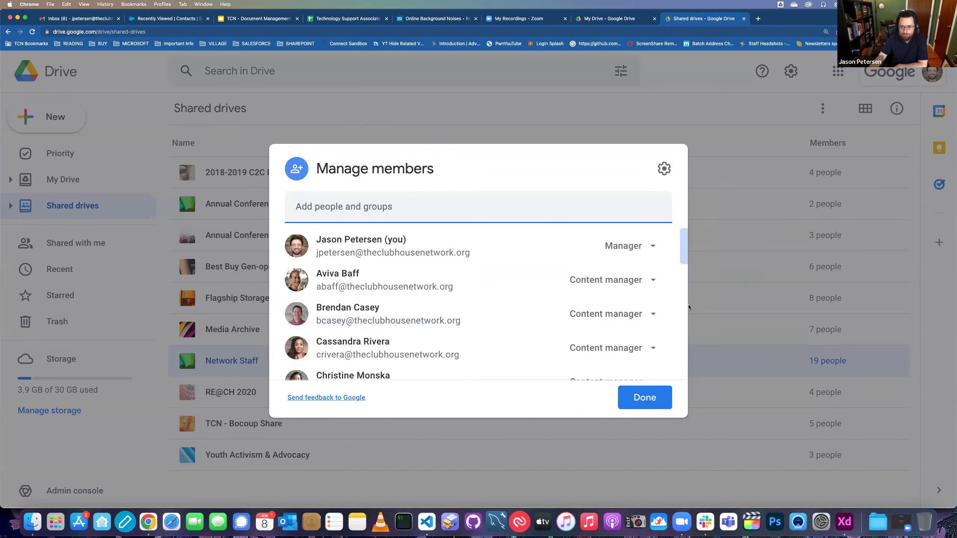
click(664, 395)
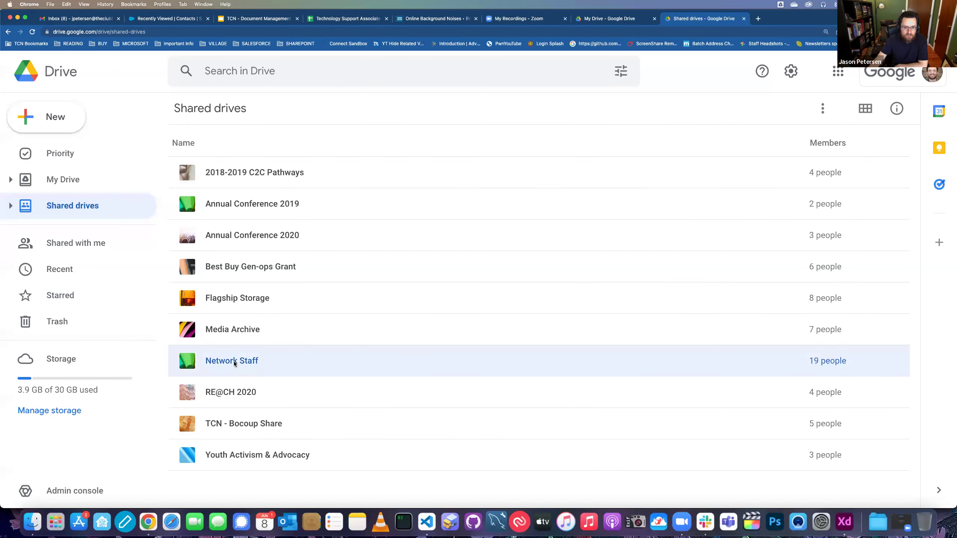
double_click(234, 361)
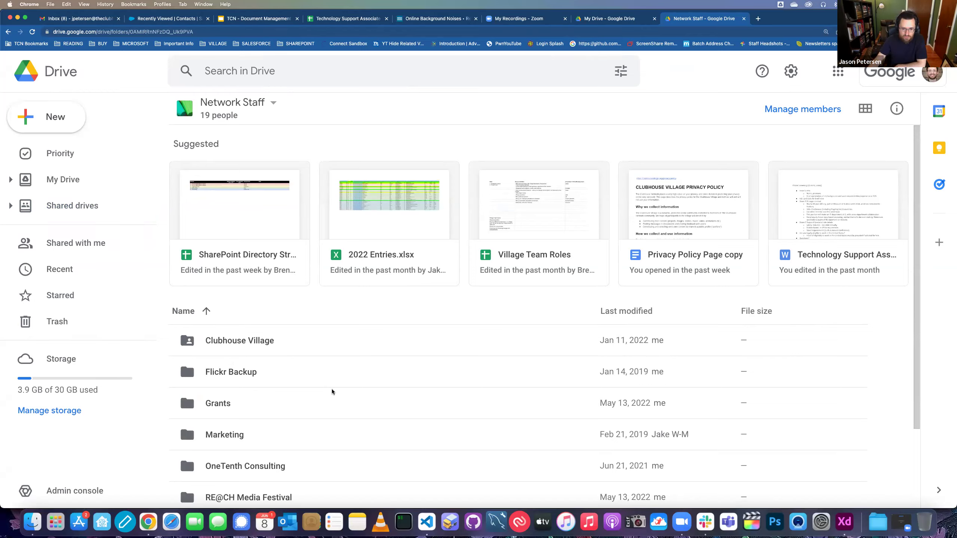
scroll(332, 391, down, 3)
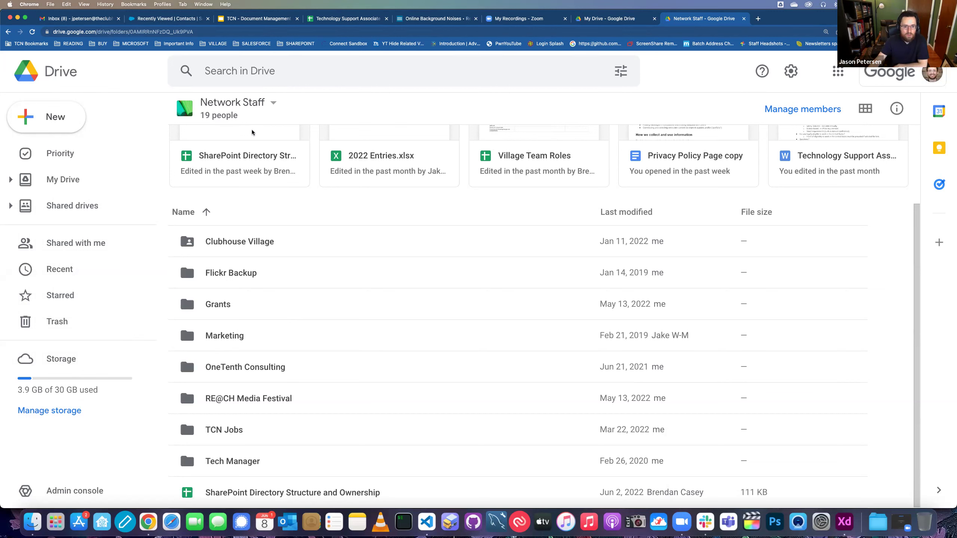
click(72, 205)
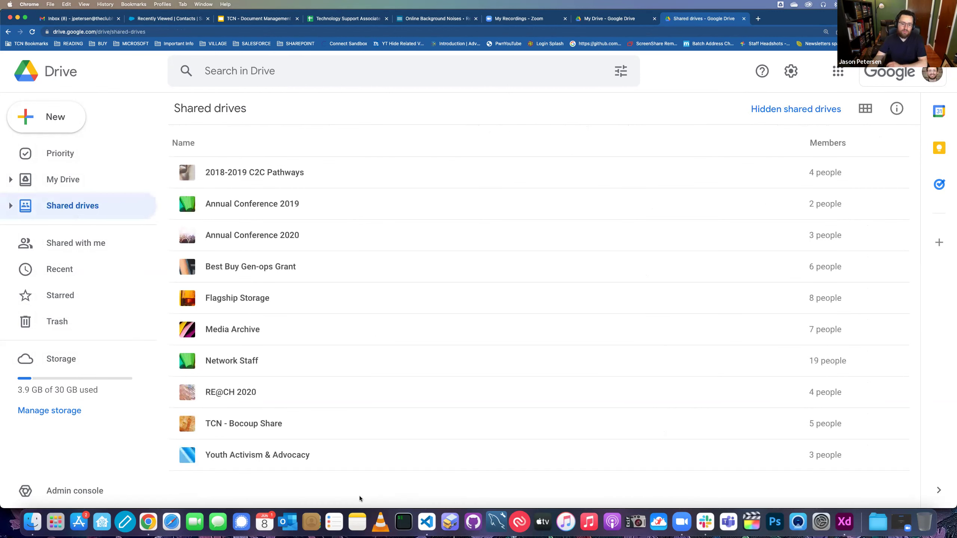
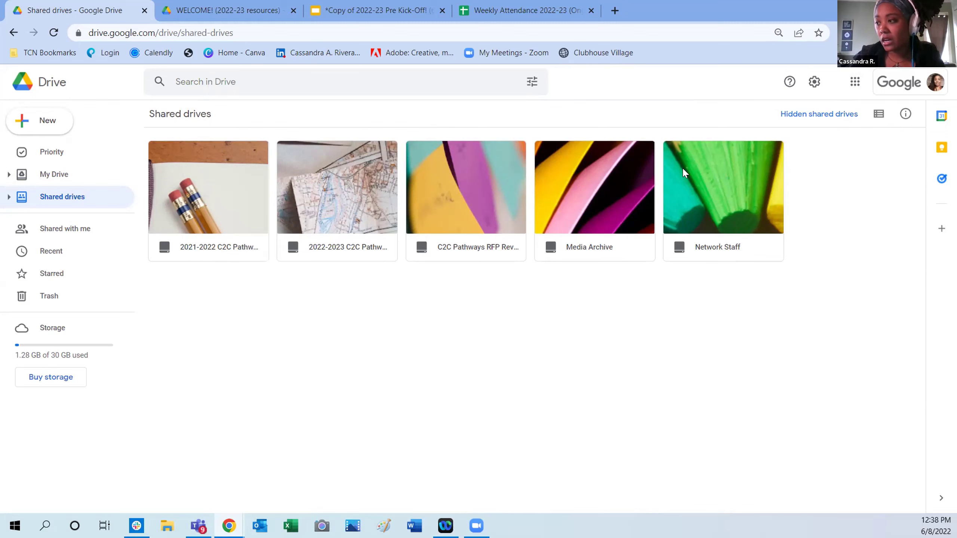
click(818, 114)
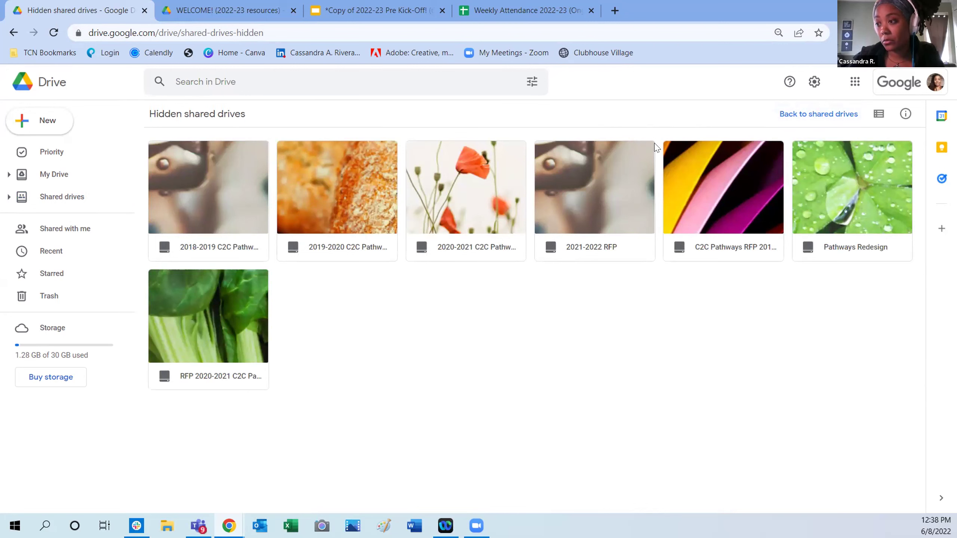
click(818, 118)
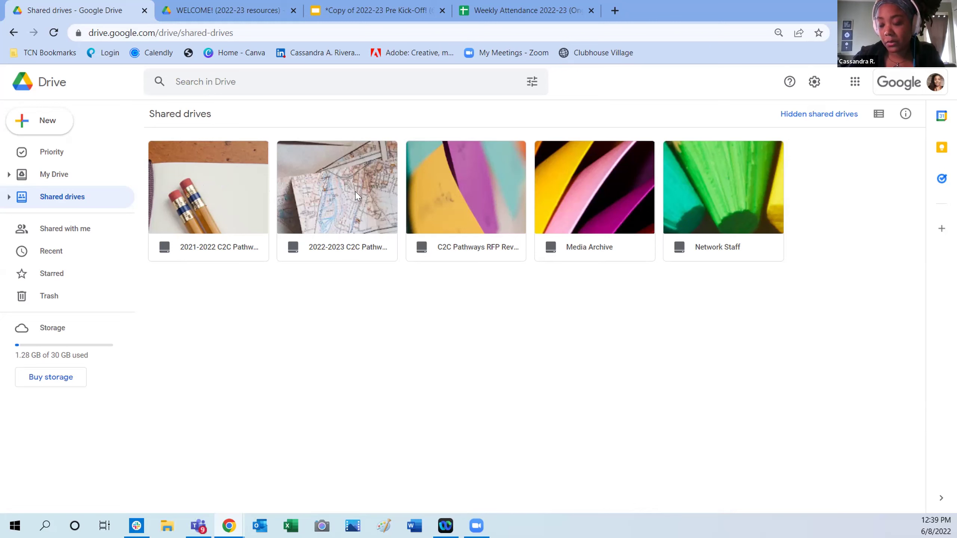
- Open the 2021-2022 C2C Pathways shared drive card to view its Meetings, Planning and Resources folders
double_click(205, 199)
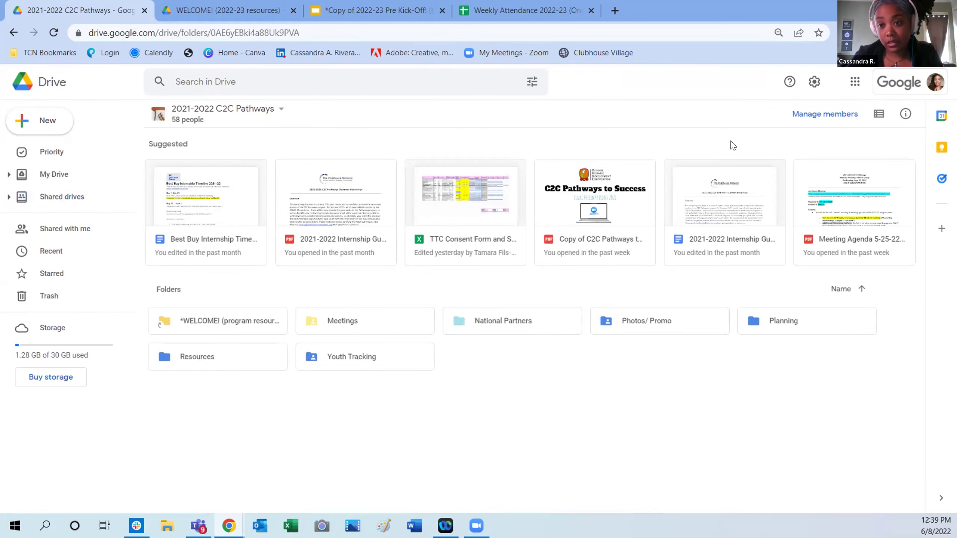
click(823, 115)
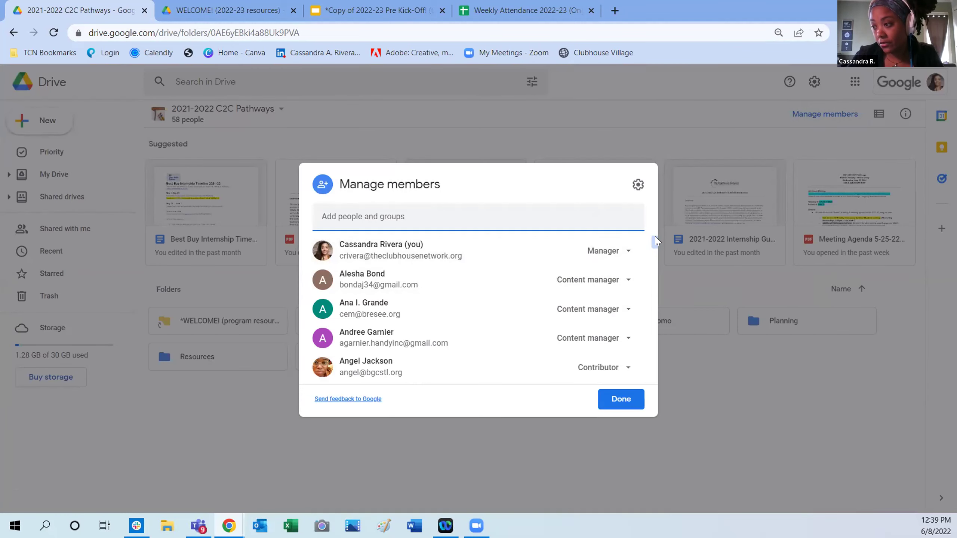
scroll(656, 246, down, 1)
mouse_move(656, 245)
mouse_down()
mouse_move(656, 325)
mouse_move(665, 231)
mouse_up()
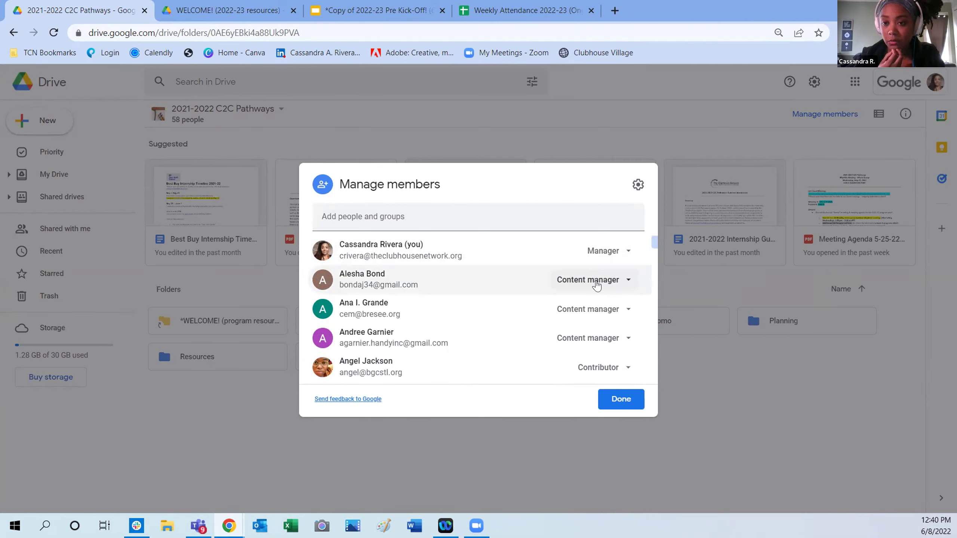
click(627, 283)
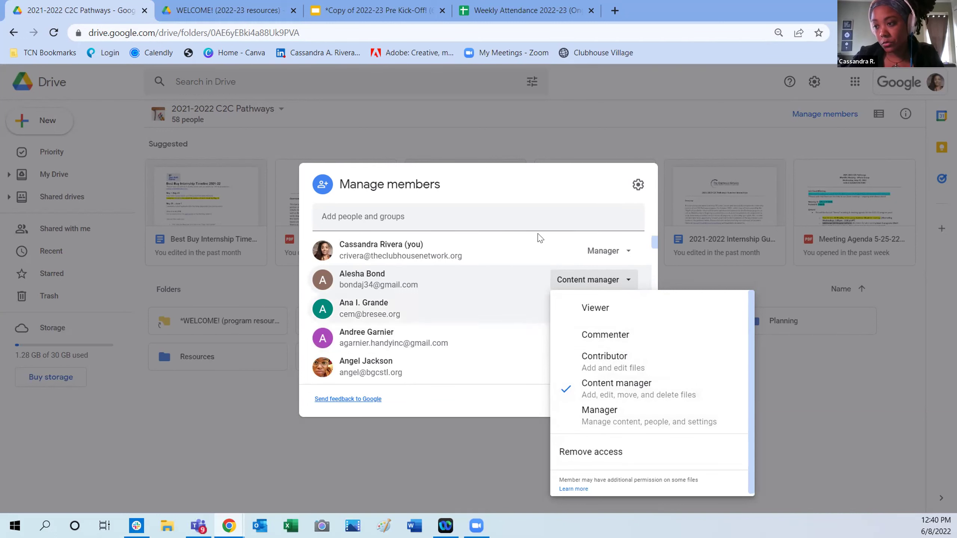
click(593, 143)
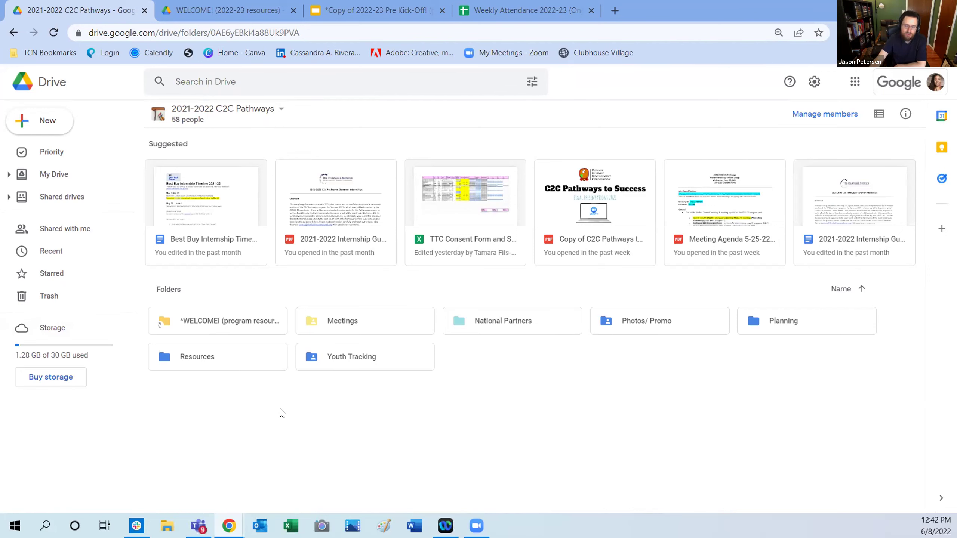
- Open the Weekly Attendance (Ongoing) spreadsheet inside the *WELCOME! (program resources) folder
double_click(248, 318)
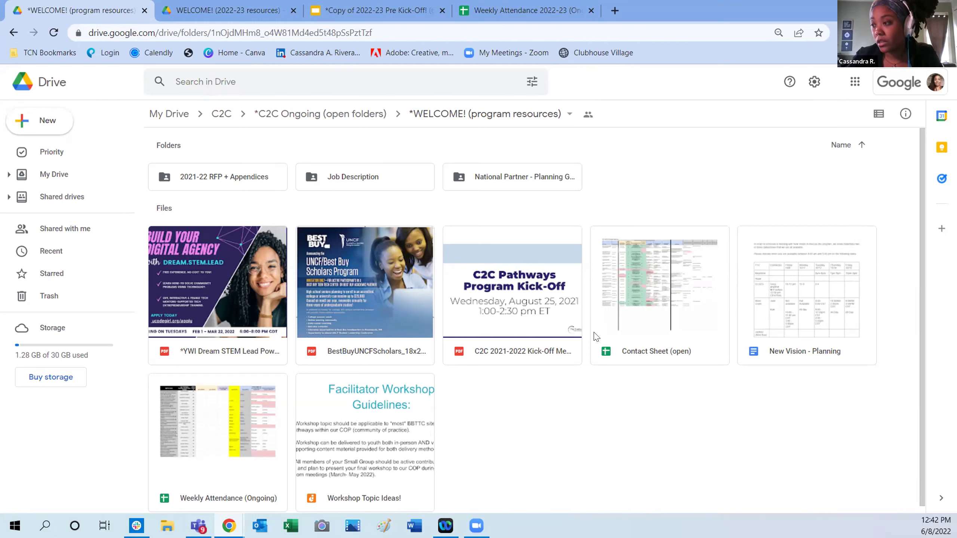
double_click(221, 415)
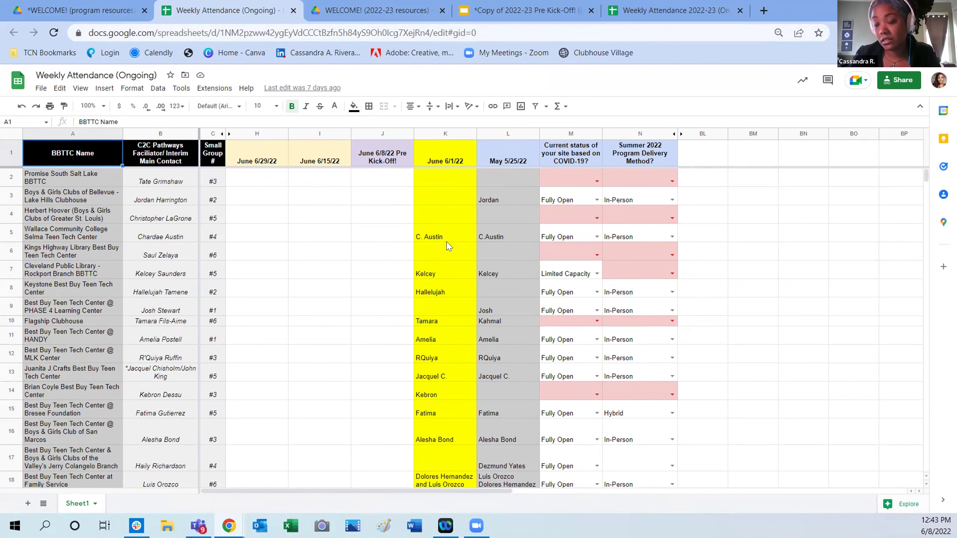
- Close the Weekly Attendance (Ongoing) browser tab to return to the Drive folder
click(293, 11)
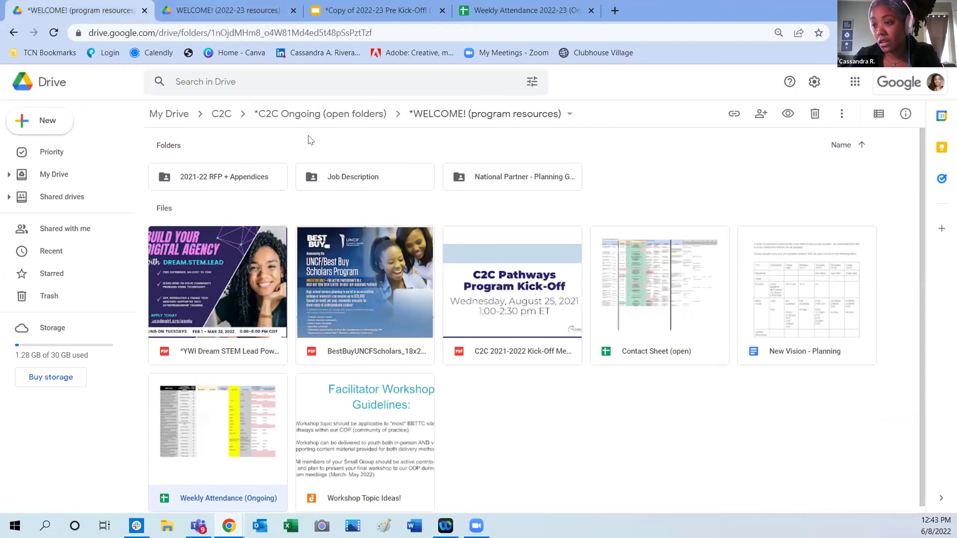
click(235, 180)
double_click(235, 180)
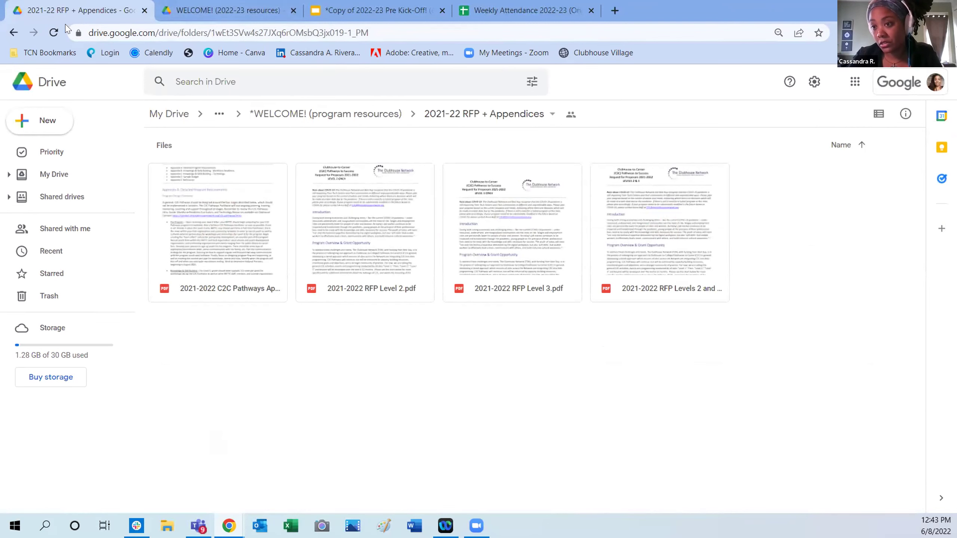
click(13, 33)
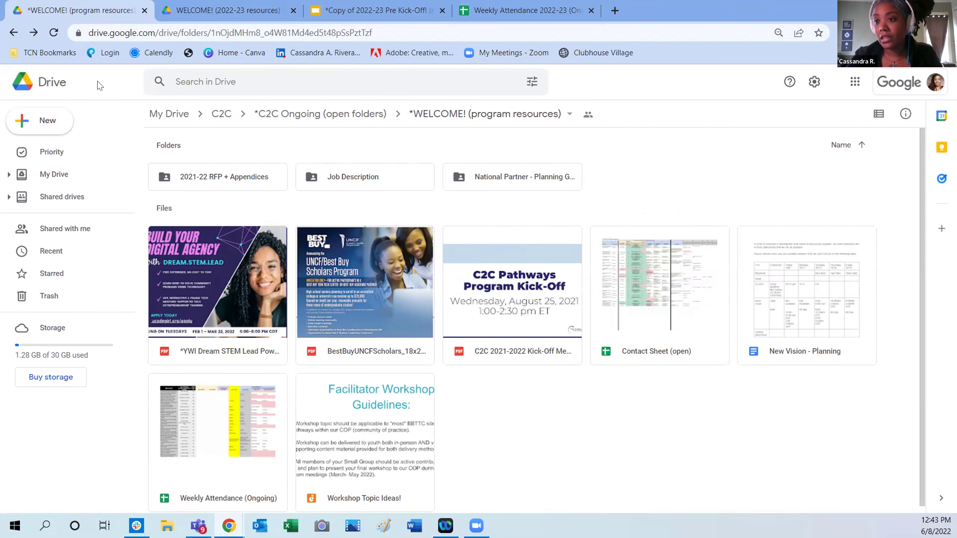
- Go back to 2021-2022 C2C Pathways and open the Youth Tracking folder
click(14, 33)
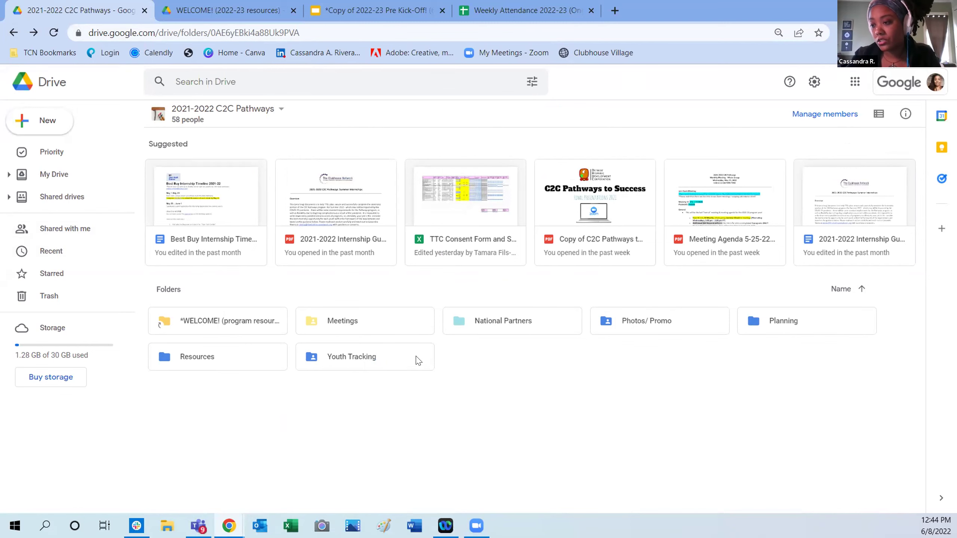
double_click(417, 358)
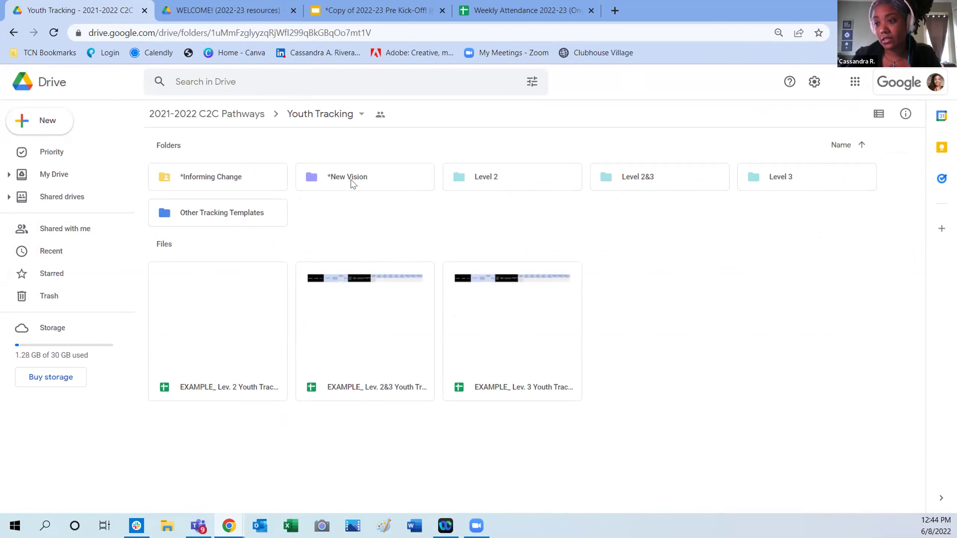
- Look inside *Informing Change, then go back twice to the 2021-2022 C2C Pathways drive
double_click(217, 183)
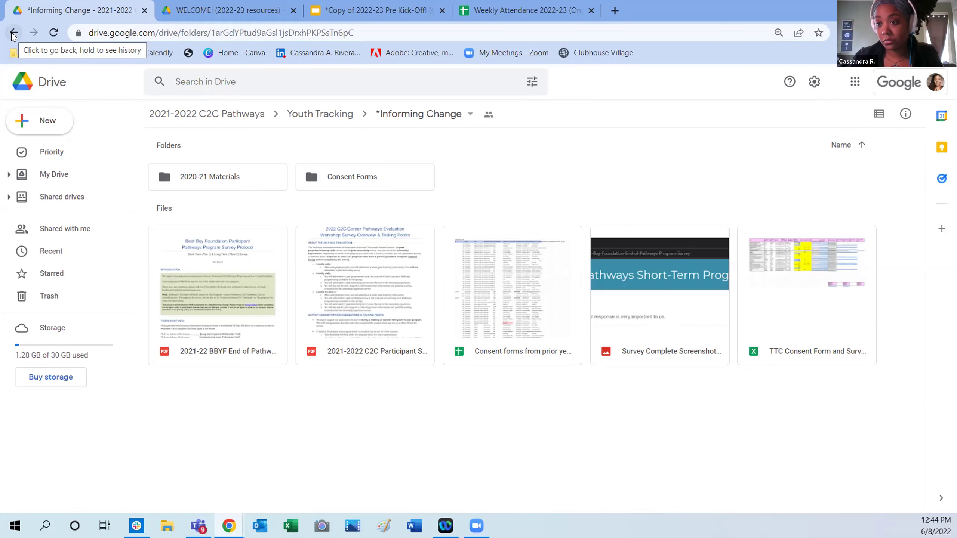
click(13, 33)
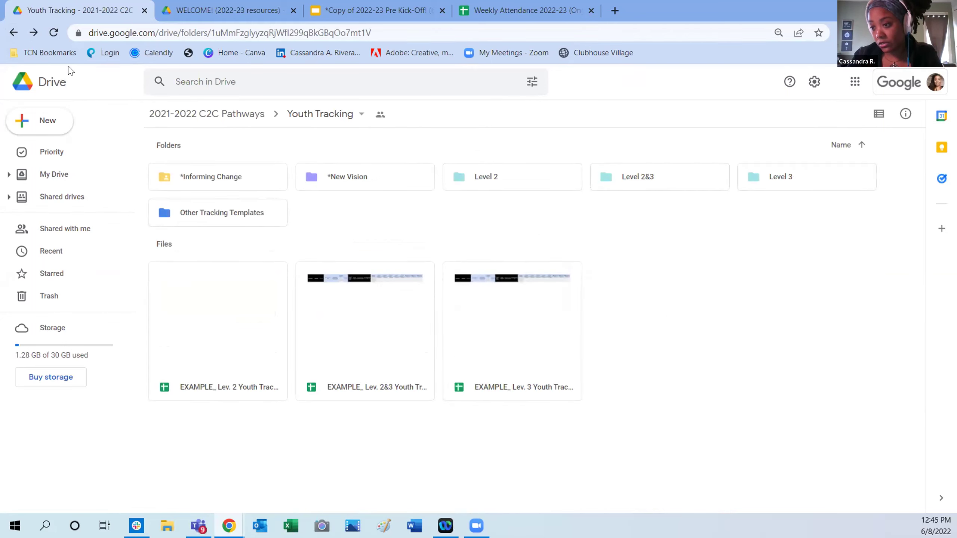
click(13, 32)
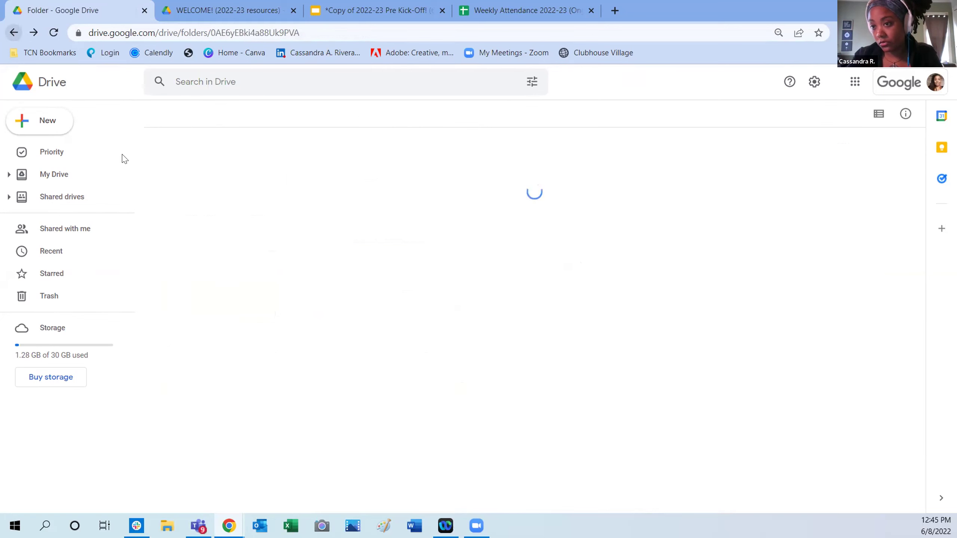